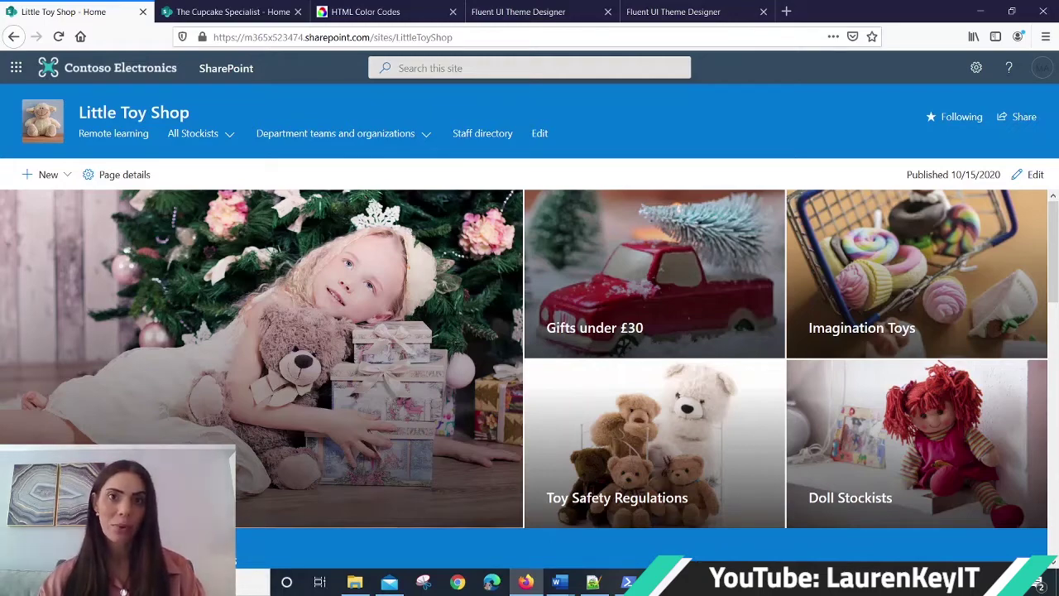
- Apply and save the built-in Blue SharePoint theme on Little Toy Shop, then close Settings
left_click(971, 74)
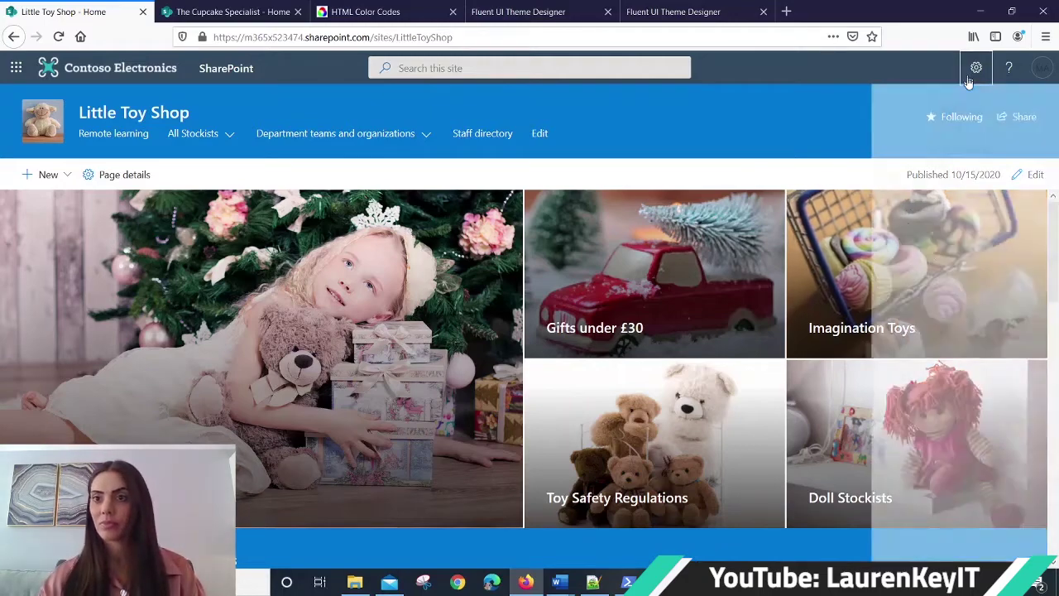
left_click(892, 263)
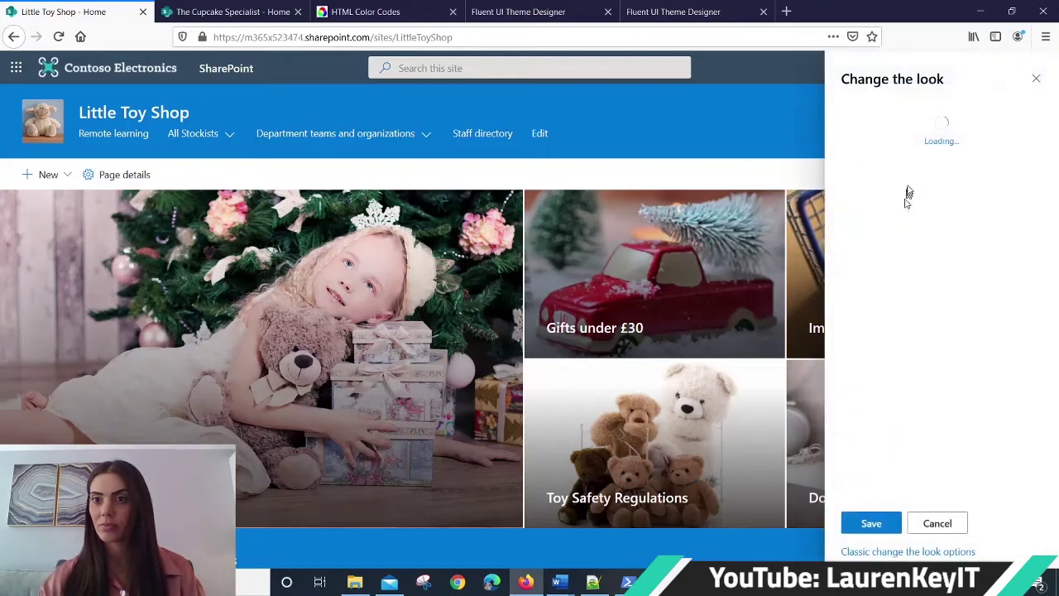
left_click(913, 134)
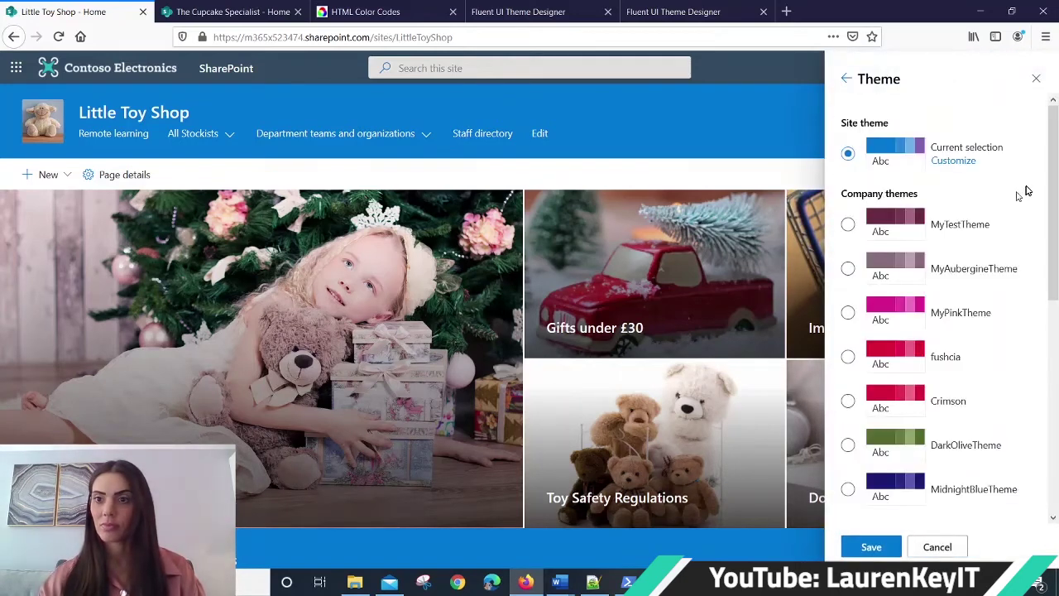
left_click_drag(1054, 192, 1057, 389)
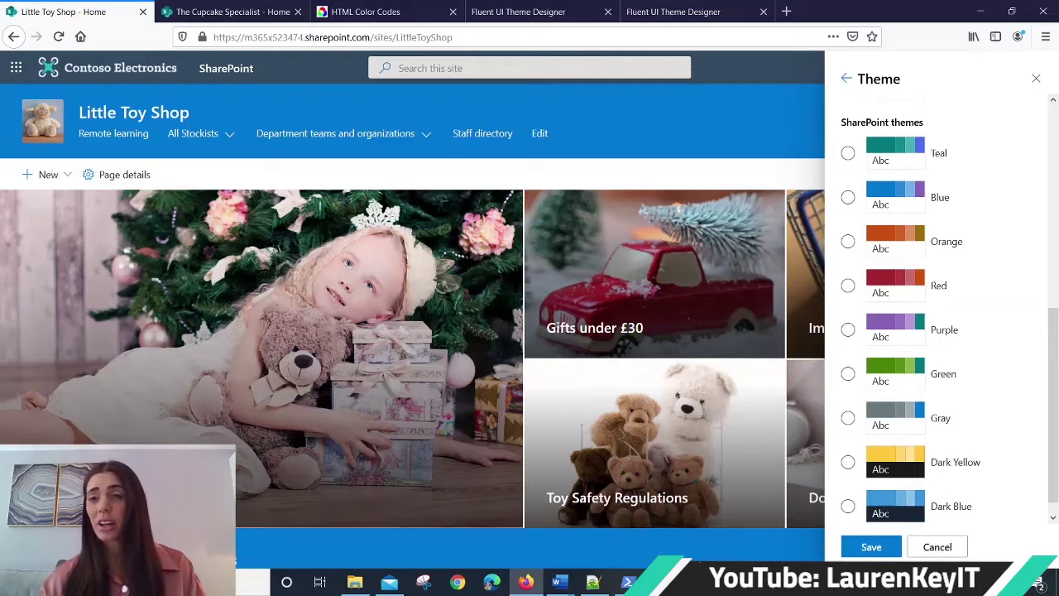
left_click(905, 188)
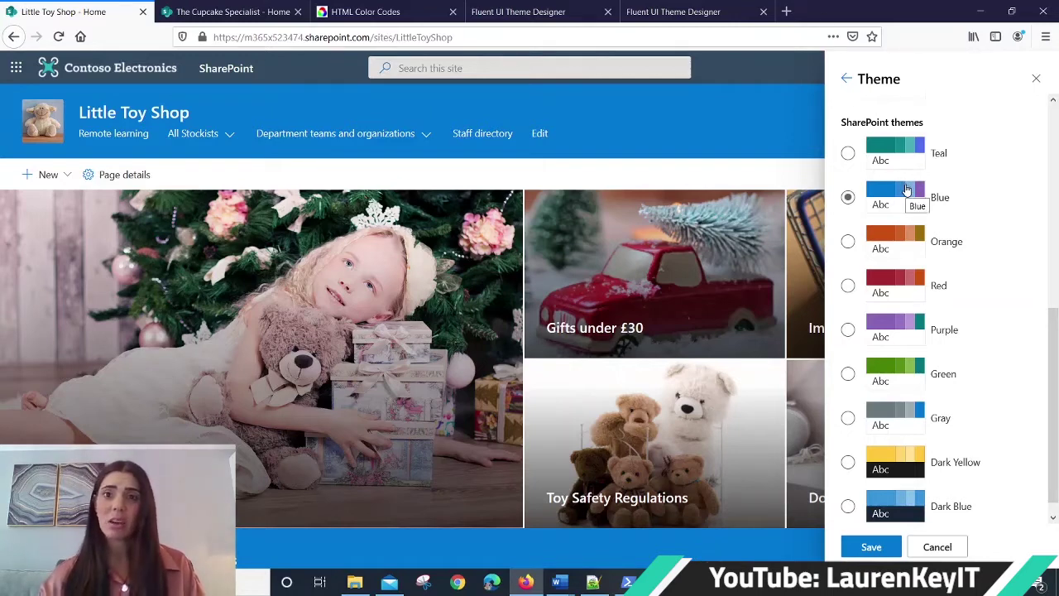
left_click(849, 201)
left_click(865, 546)
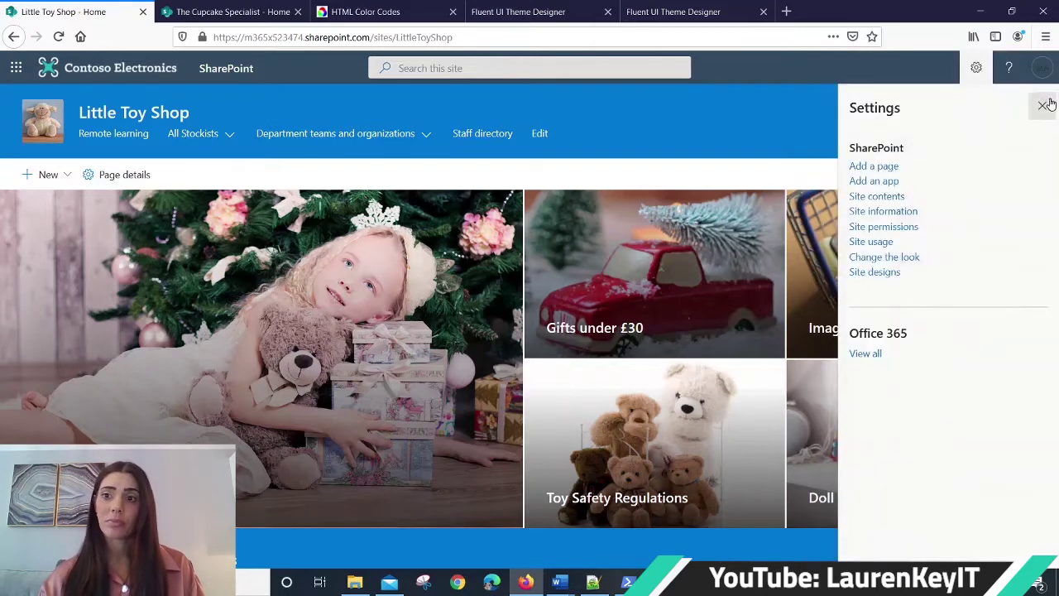
left_click(1041, 104)
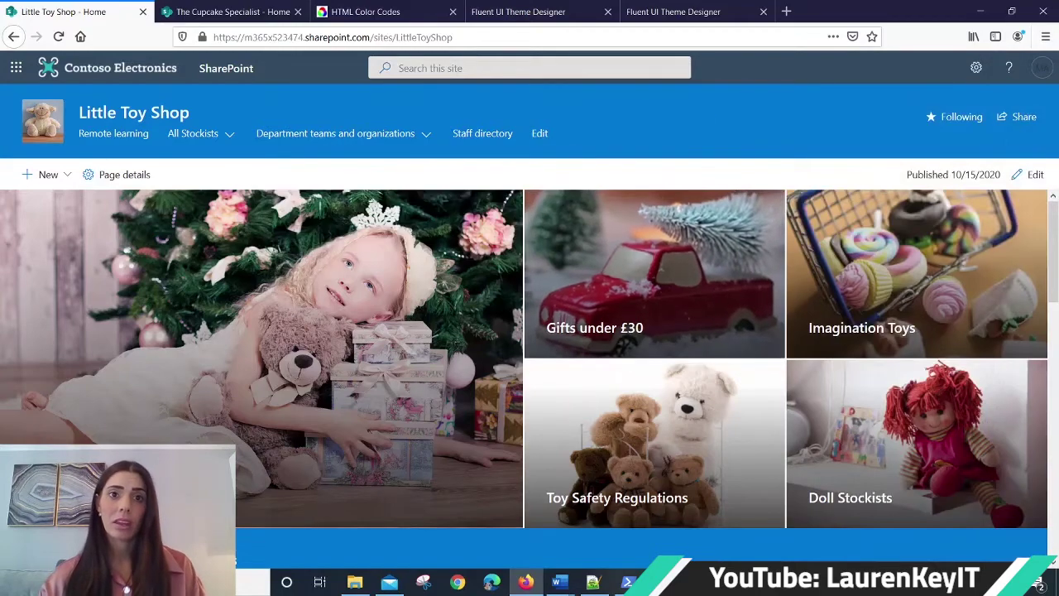
- Show the Fluent UI Theme Designer's defaults: primary #0078d4, text #323130, background #ffffff
left_click(674, 12)
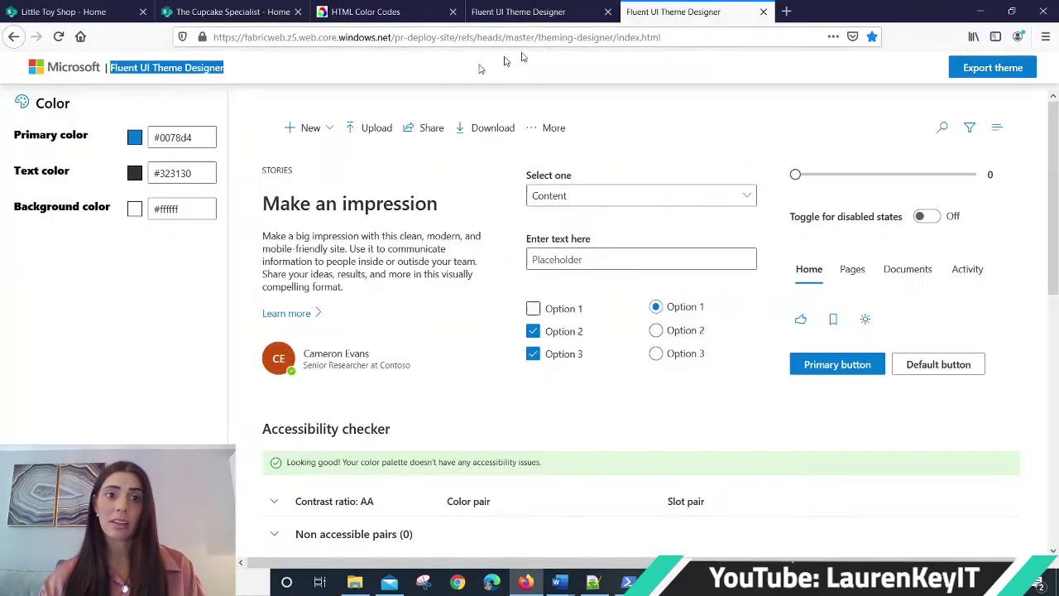
left_click(338, 81)
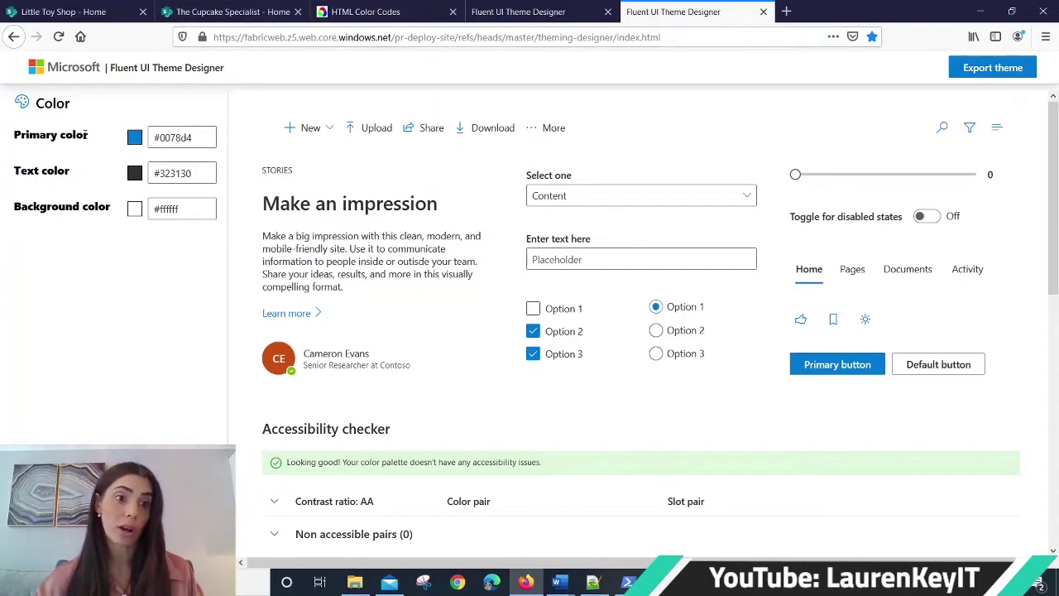
left_click_drag(84, 173, 113, 217)
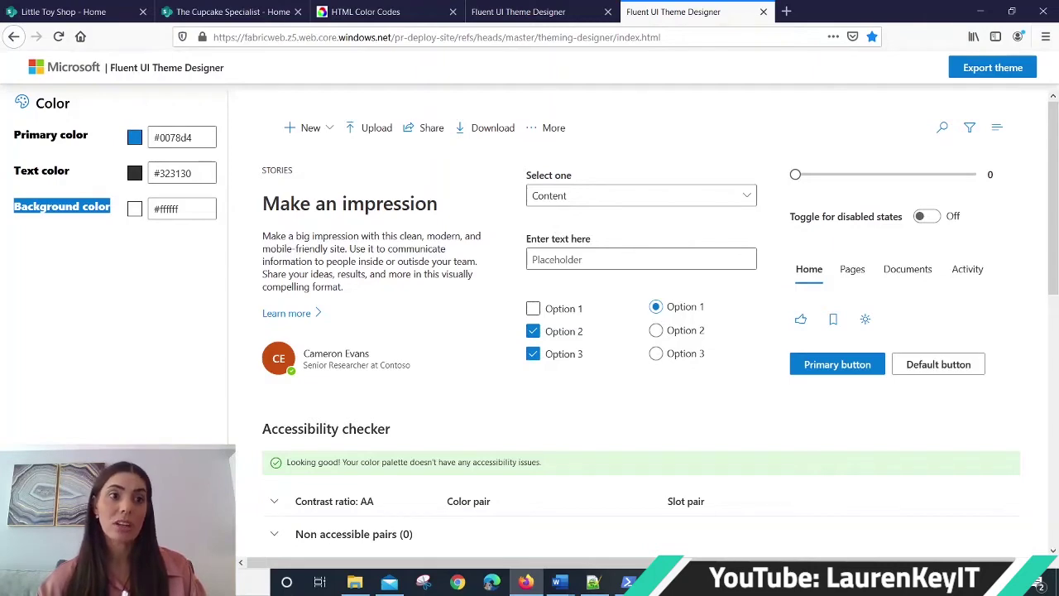
- Return to the Little Toy Shop site and launch Windows PowerShell over it
left_click(76, 14)
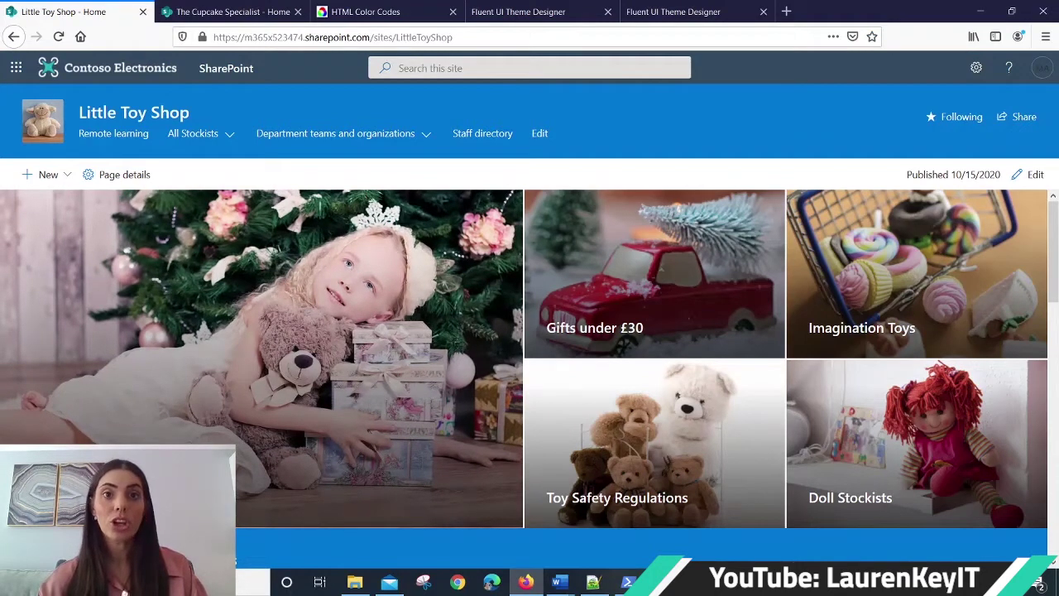
left_click(627, 582)
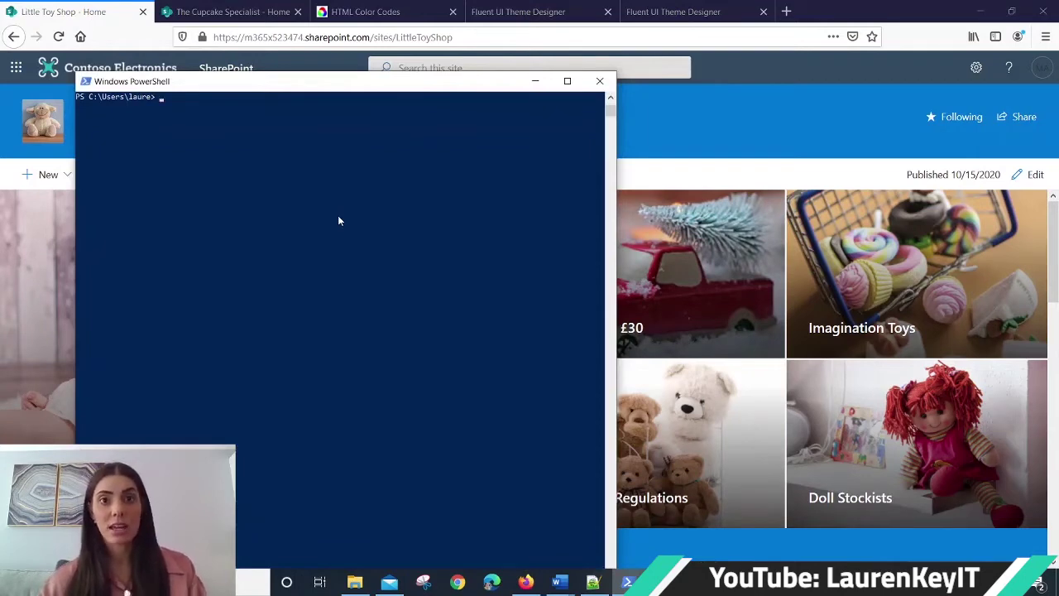
- Glance at the blank Notepad++ document, then bring the browser back to the front
left_click(592, 582)
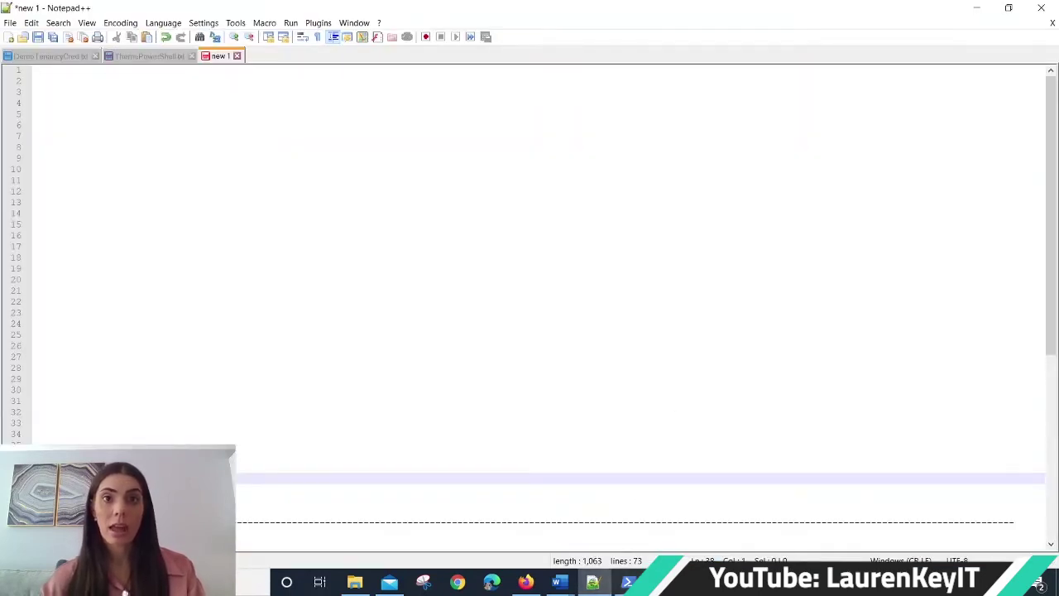
left_click(526, 583)
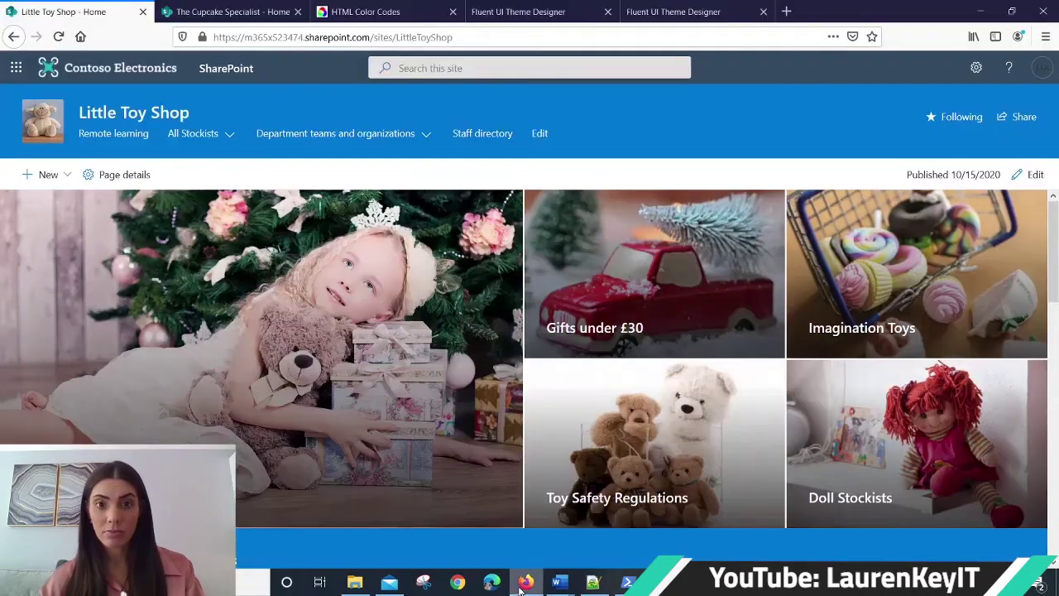
- Google 'fluent' for Fluent UI Theme Designer in a new tab and open the first result
left_click(550, 11)
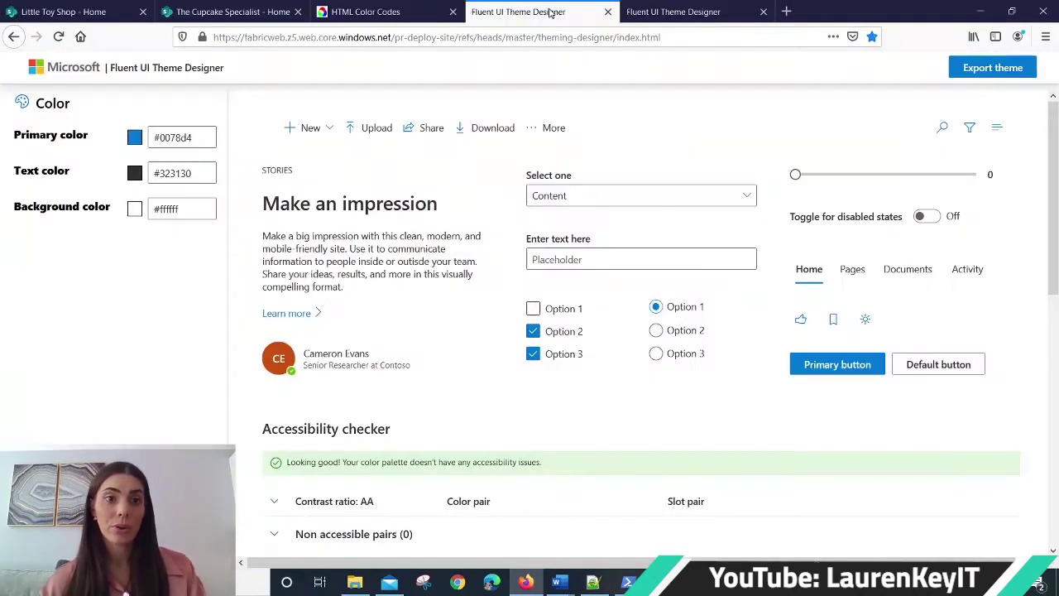
left_click(666, 12)
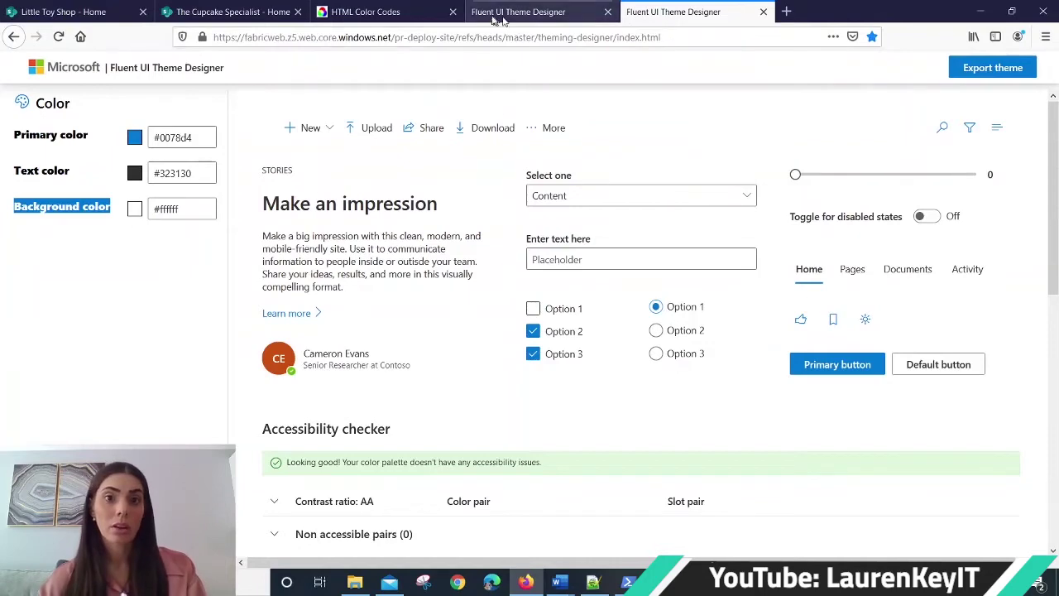
left_click(790, 12)
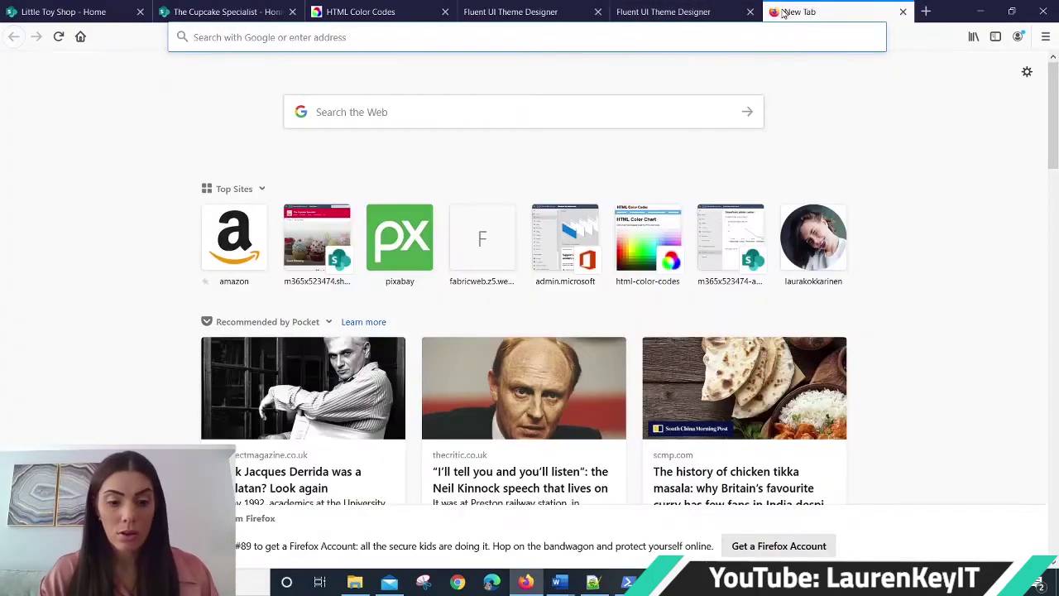
type("fluent")
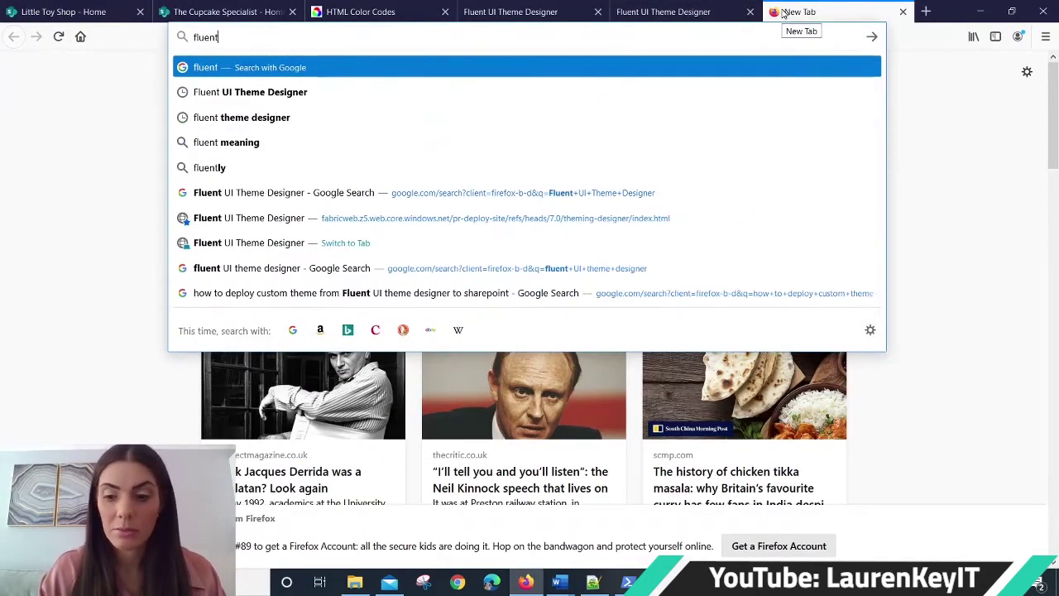
key("Down")
key("Return")
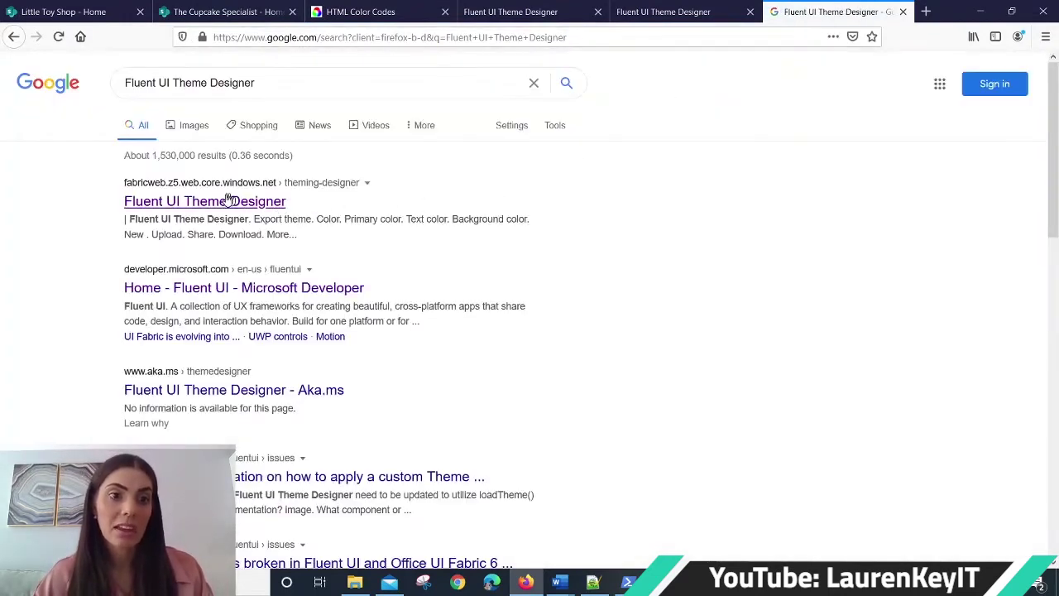
left_click(232, 205)
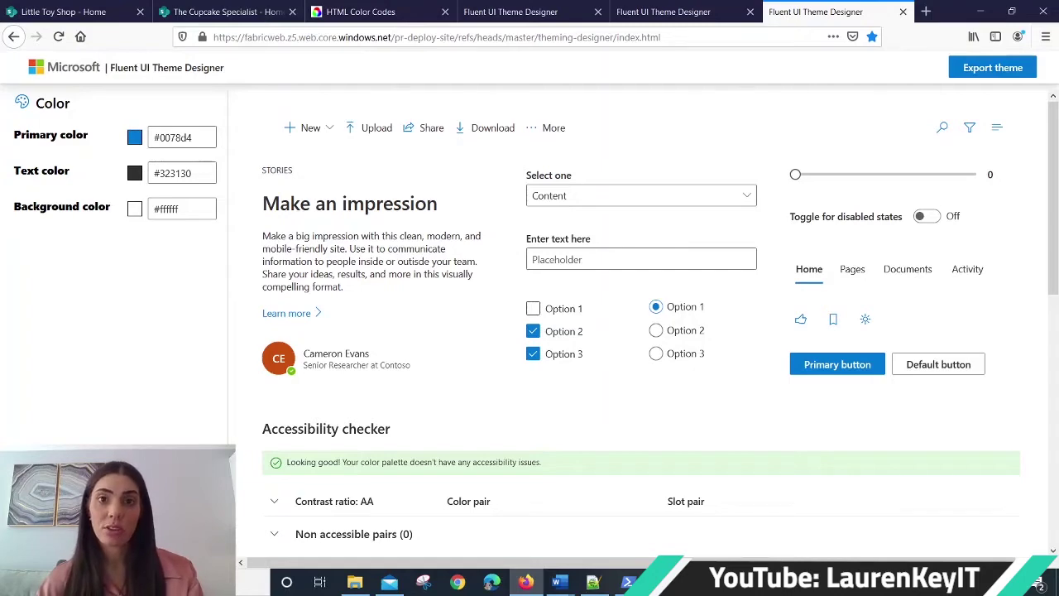
- On Little Toy Shop, open the site's Change the look theme list and browse it
left_click(110, 12)
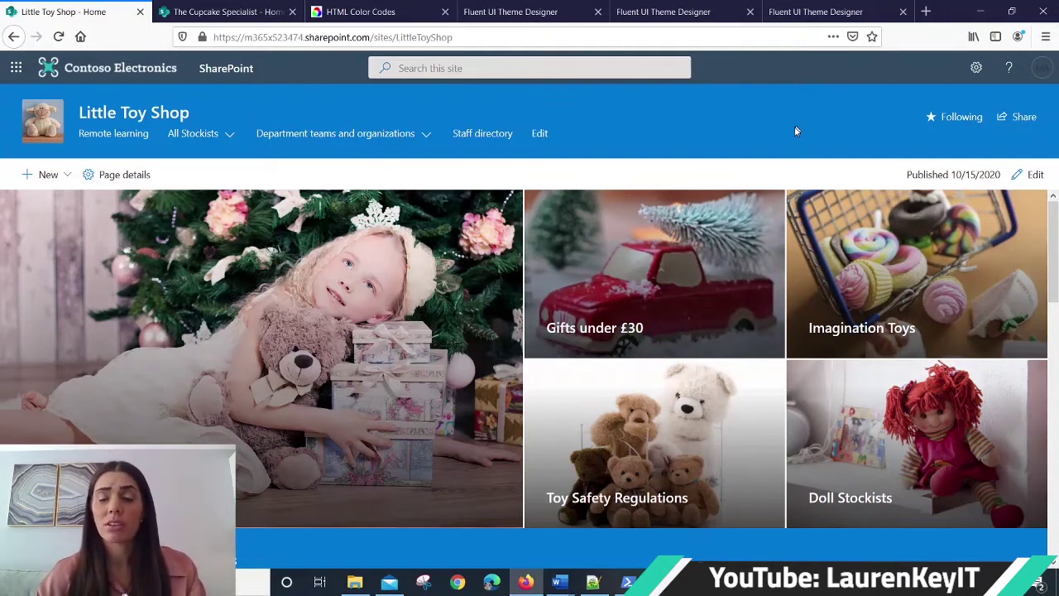
left_click(976, 67)
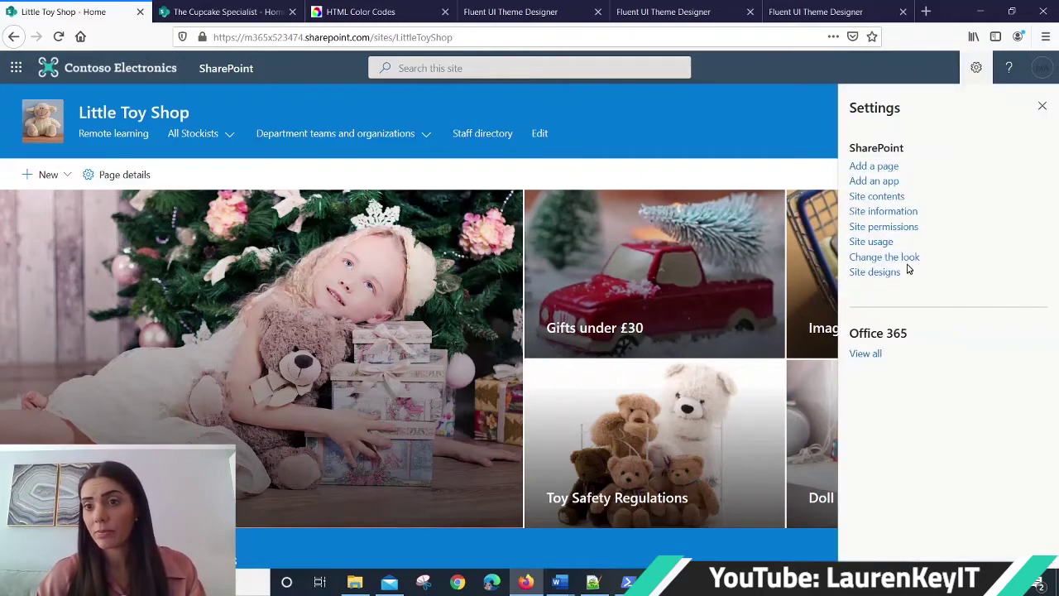
left_click(913, 264)
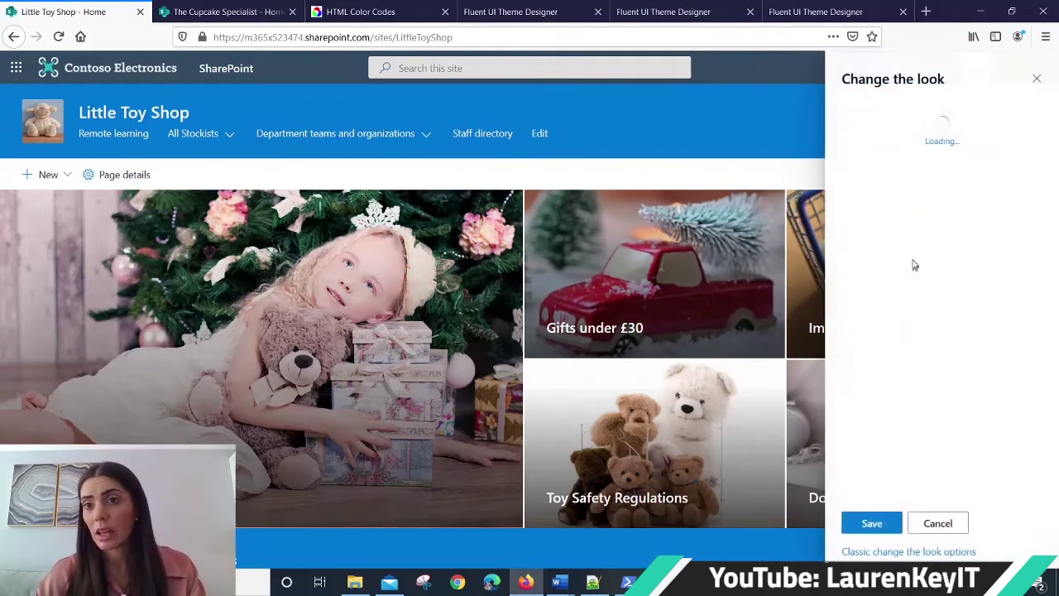
left_click(914, 133)
left_click_drag(1054, 145, 1055, 361)
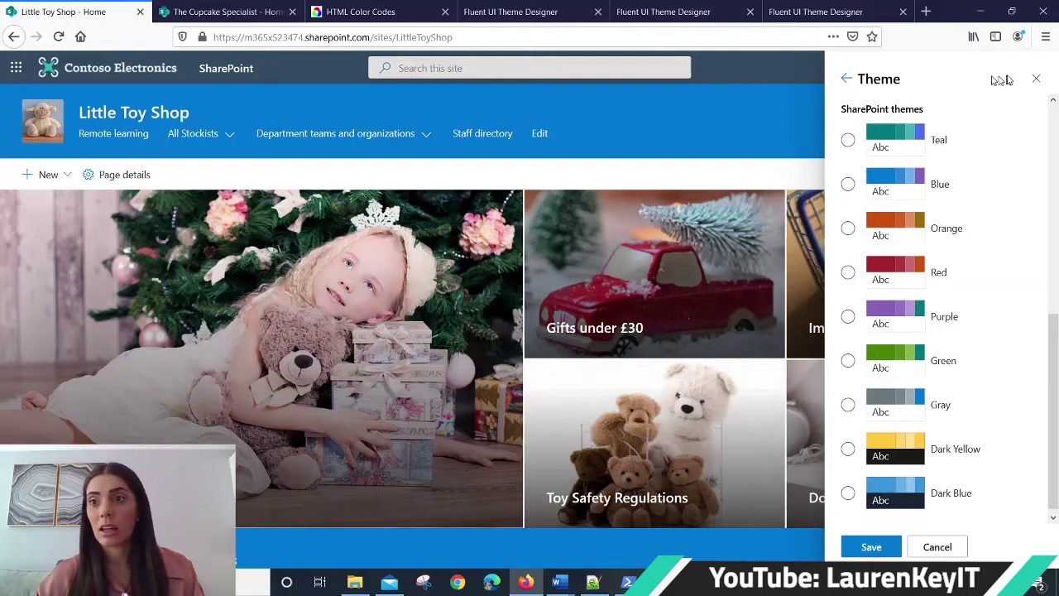
left_click(1035, 78)
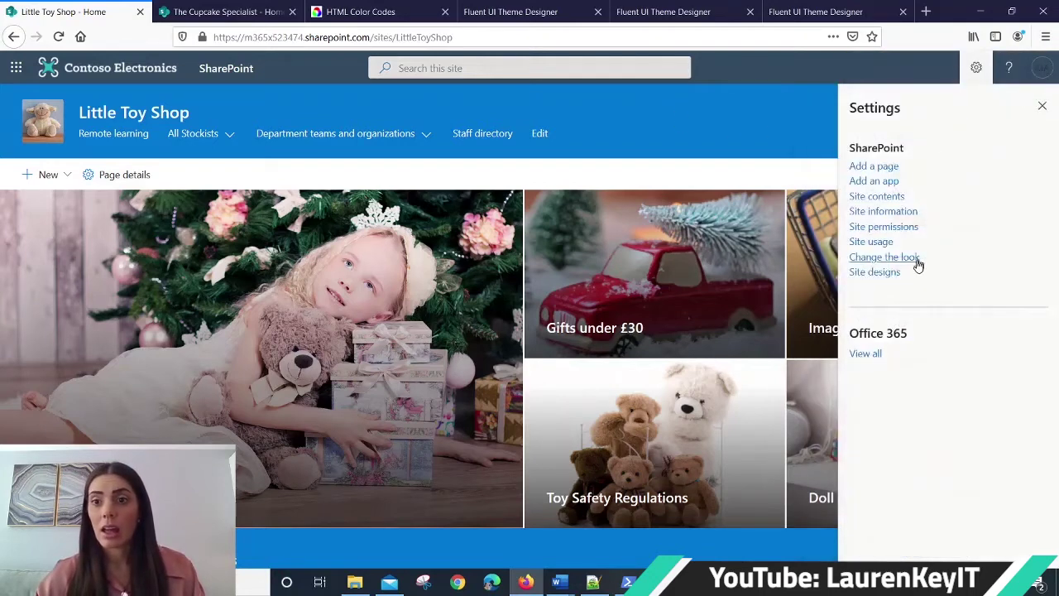
- Select the Blue SharePoint theme again and save it for the site
left_click(910, 257)
left_click(919, 136)
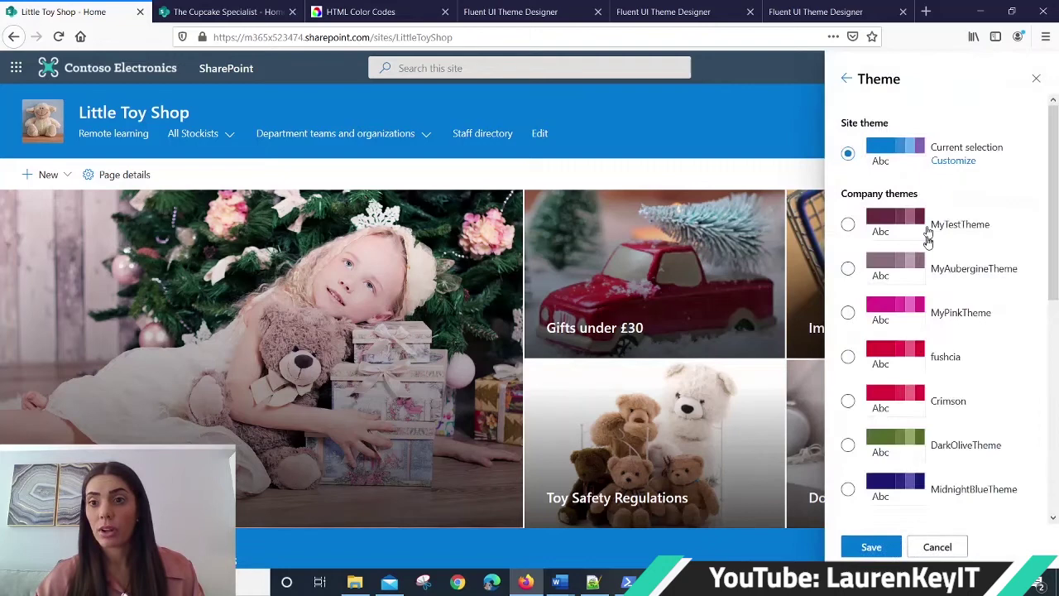
scroll(910, 273, "down", 5)
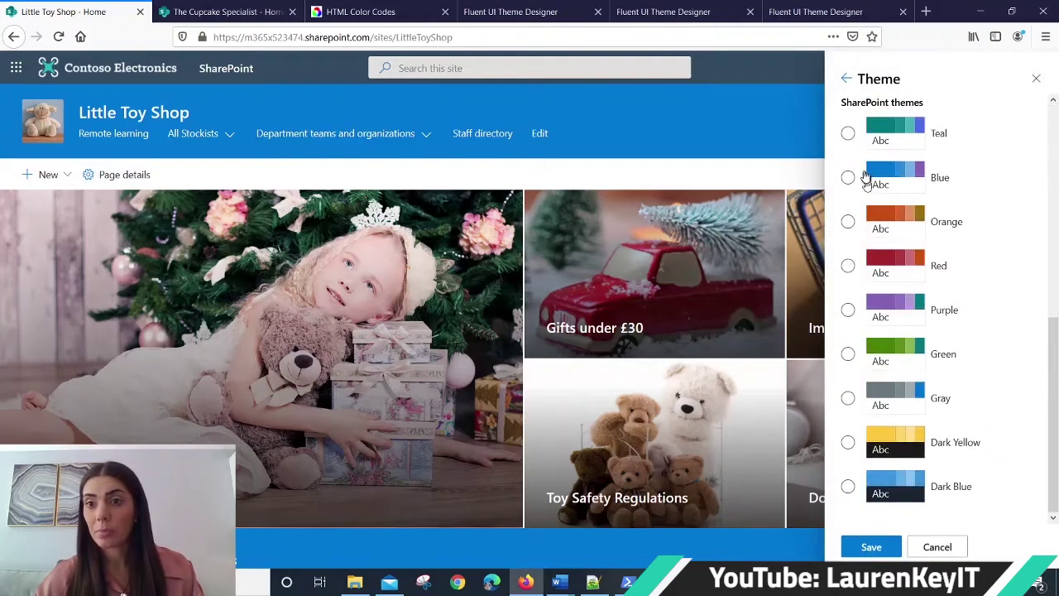
left_click(848, 176)
left_click(877, 546)
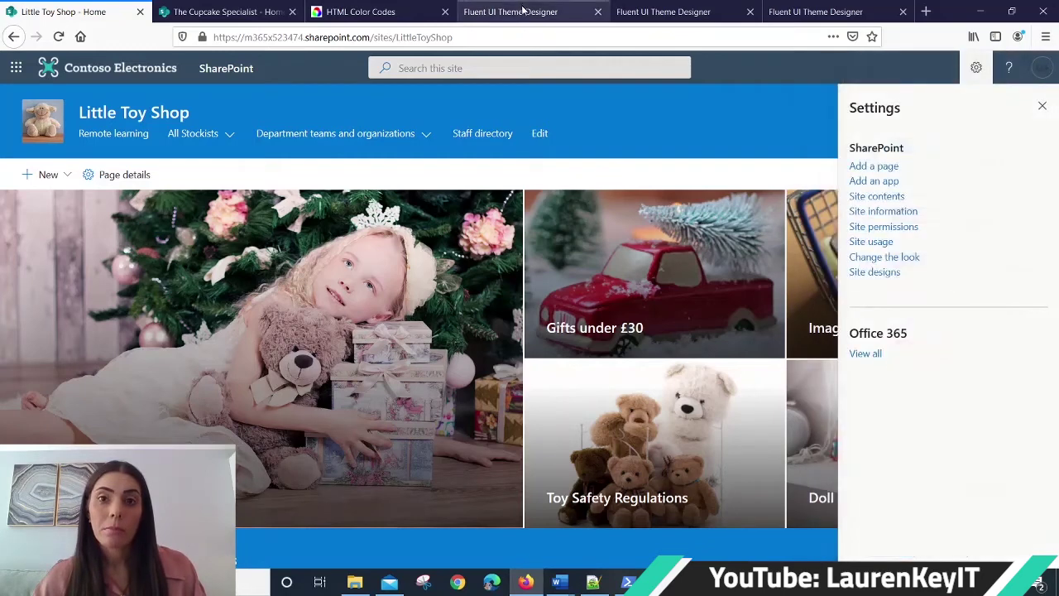
- Pick the lighter purple #AC58FA on HTML Color Codes and select its code
left_click(378, 13)
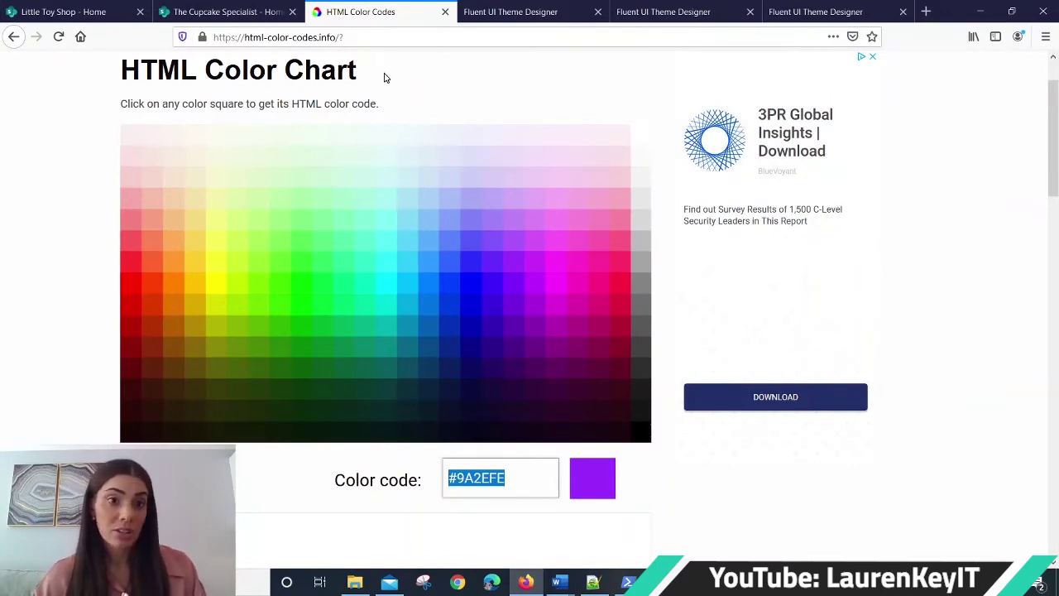
left_click_drag(380, 76, 336, 76)
left_click(357, 37)
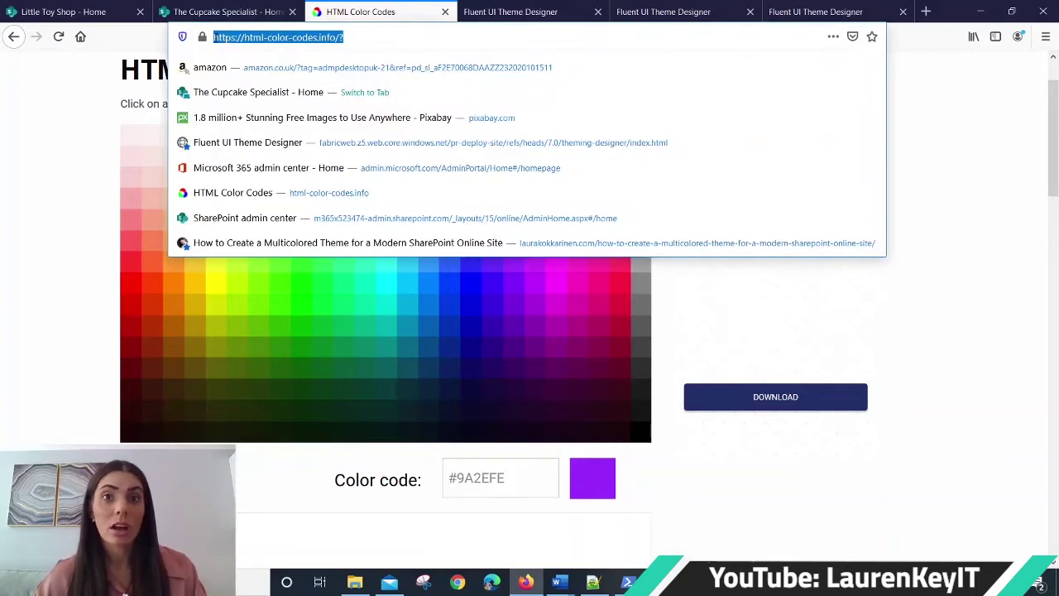
left_click(76, 120)
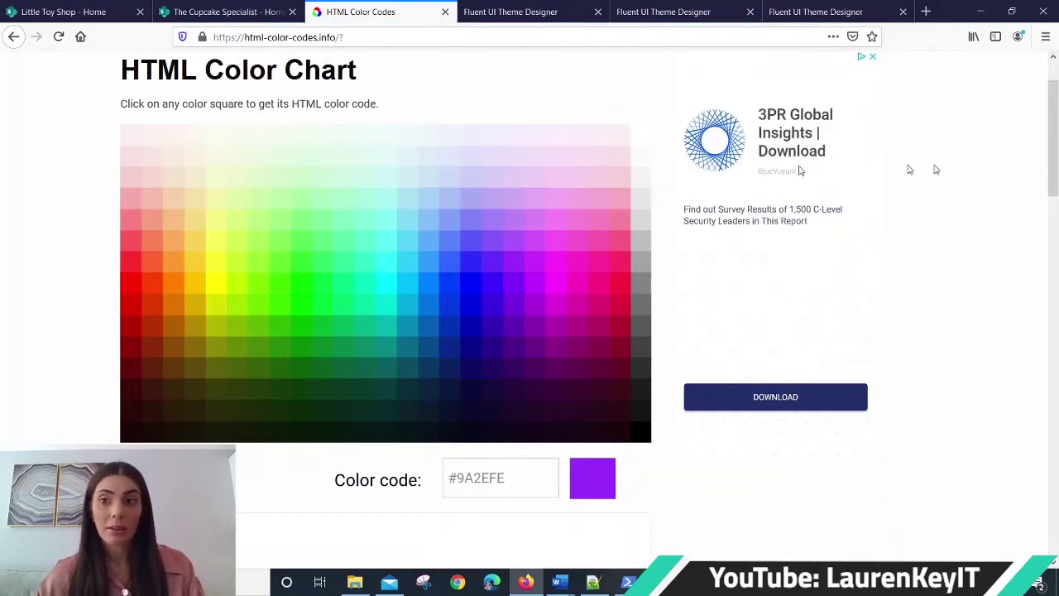
scroll(1052, 176, "down", 2)
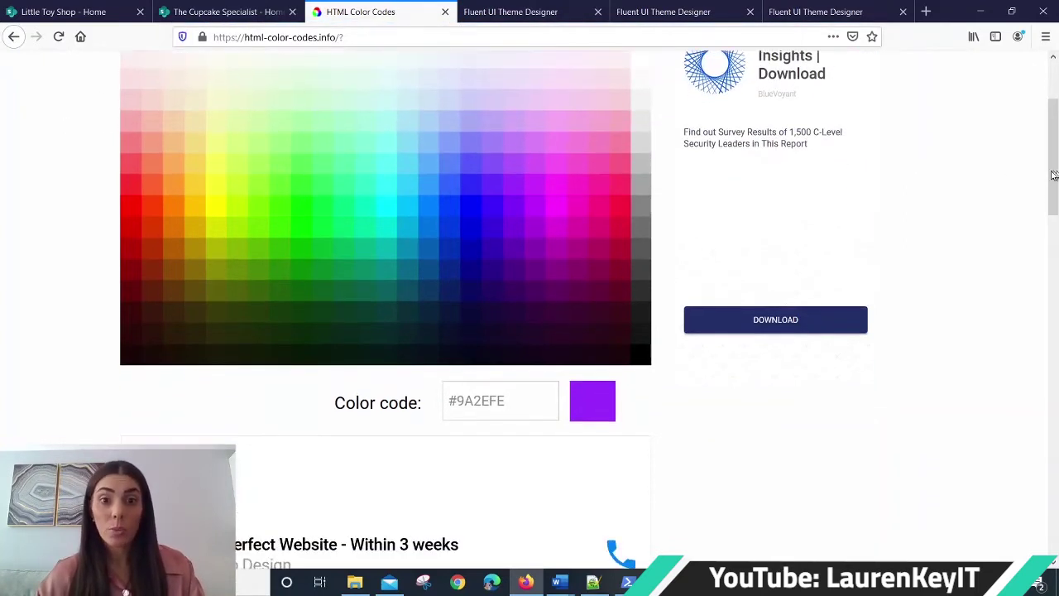
left_click(520, 171)
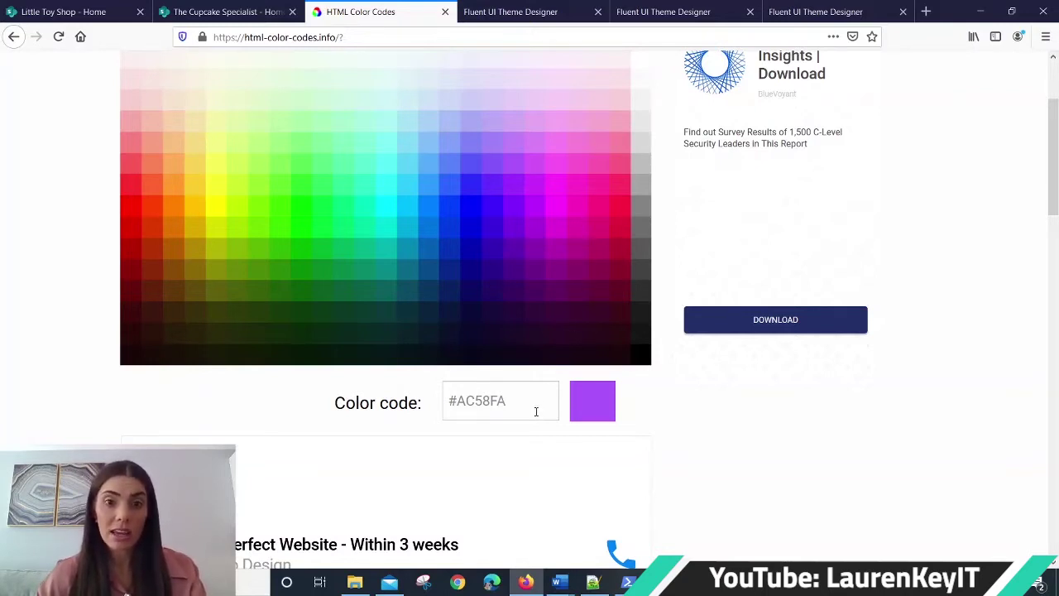
left_click_drag(521, 403, 437, 402)
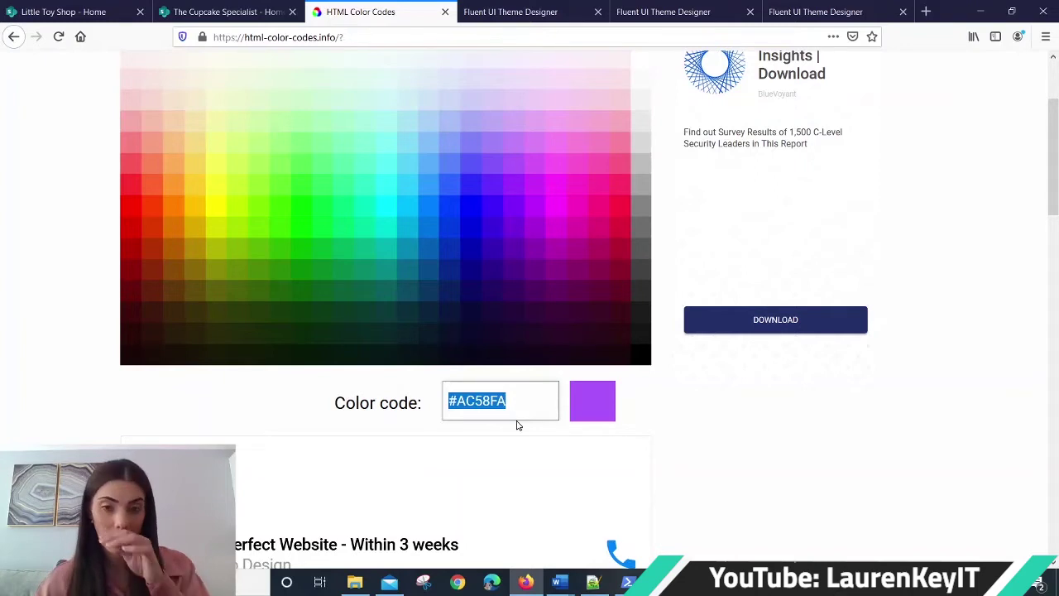
left_click(667, 11)
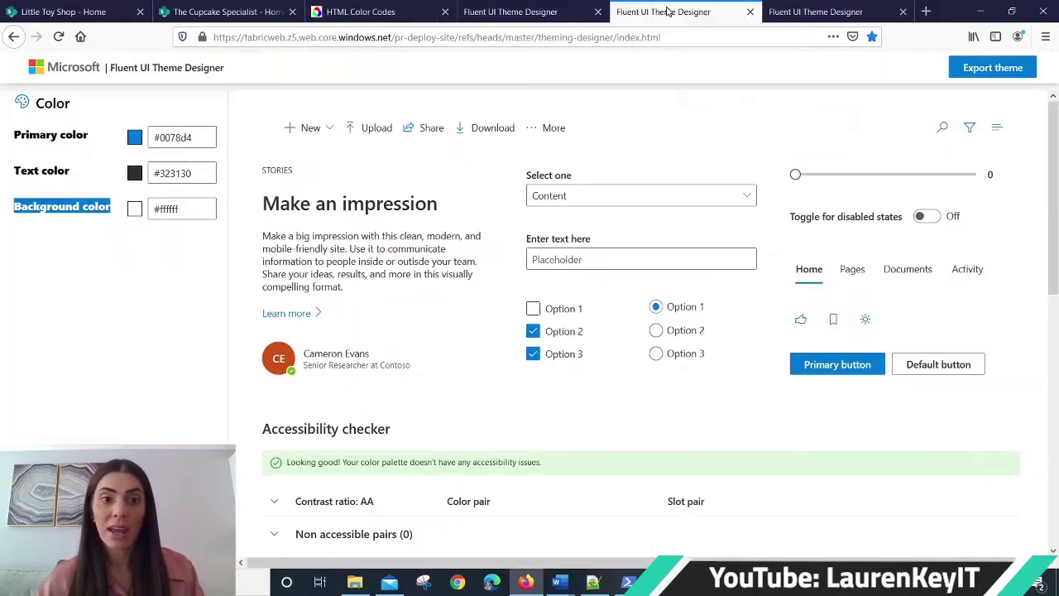
- Clear the primary colour #0078d4 and enter the aubergine code 8a6d7e
left_click(206, 138)
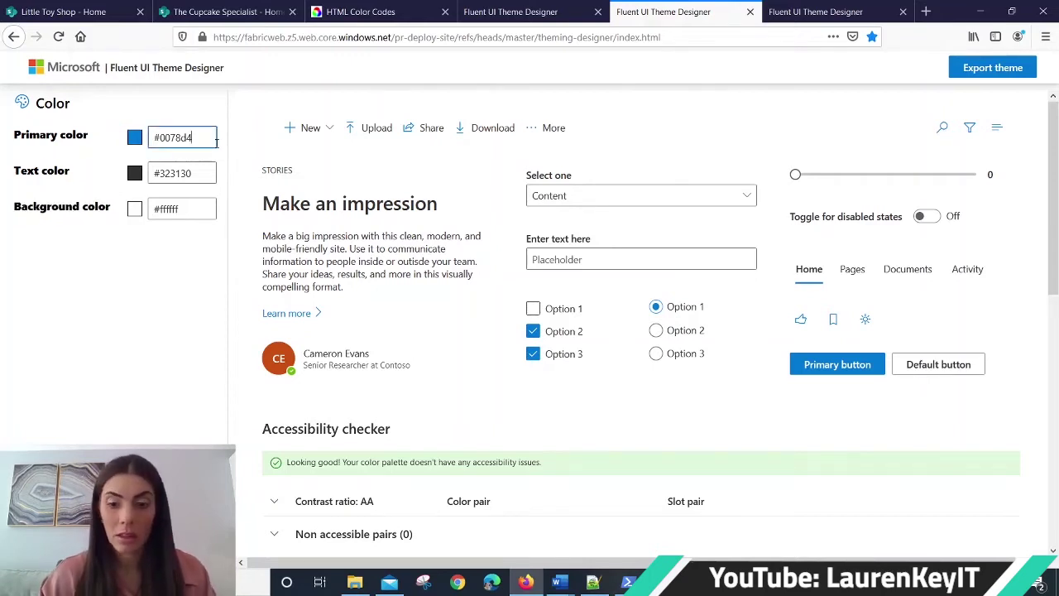
key("BackSpace")
key("BackSpace")
key("BackSpace")
key("BackSpace")
key("BackSpace")
key("BackSpace")
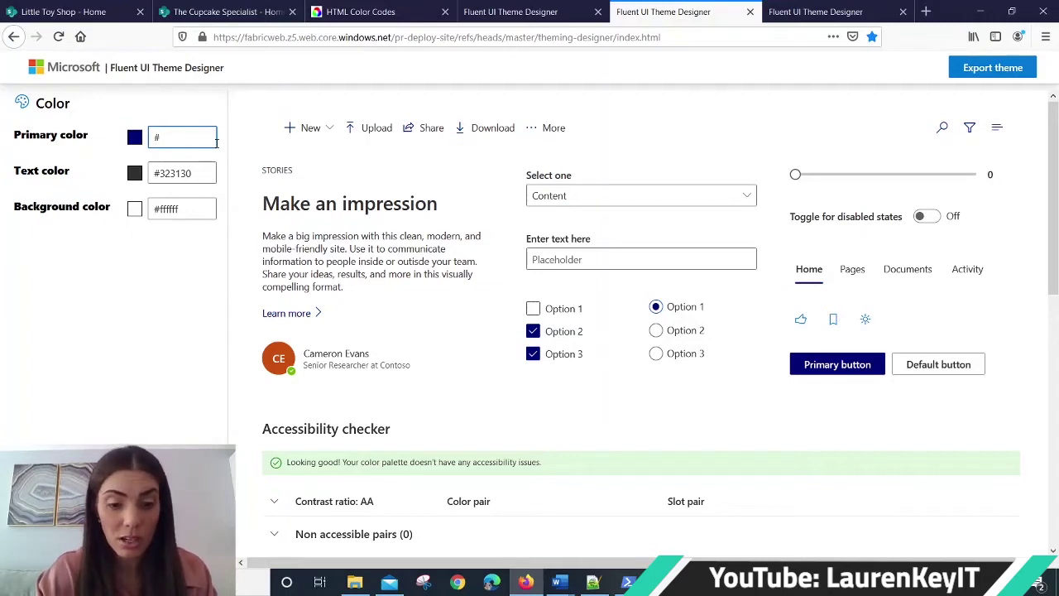
type("8a")
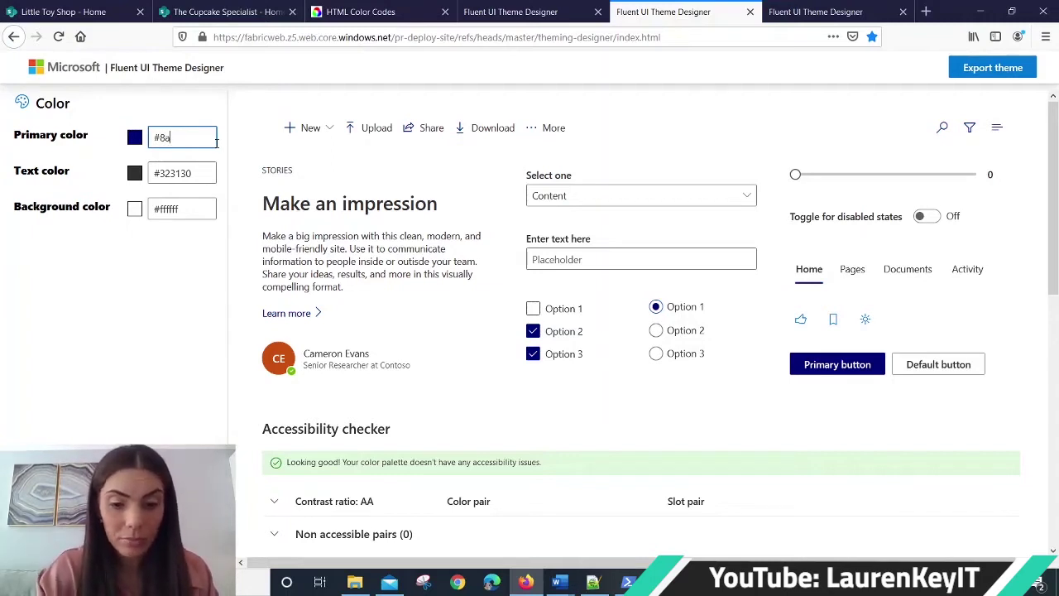
type("6d7")
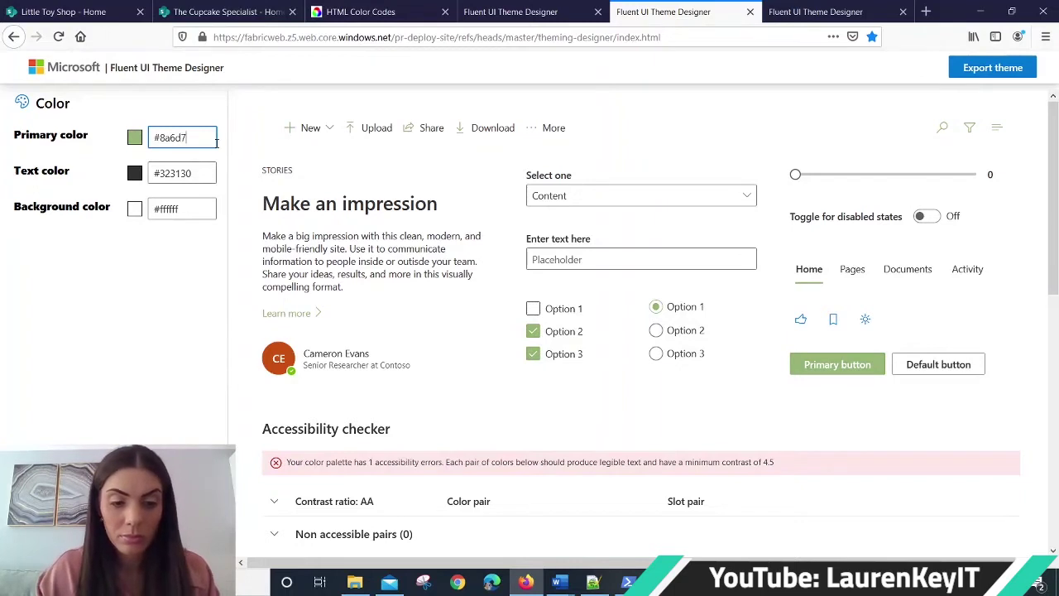
type("e")
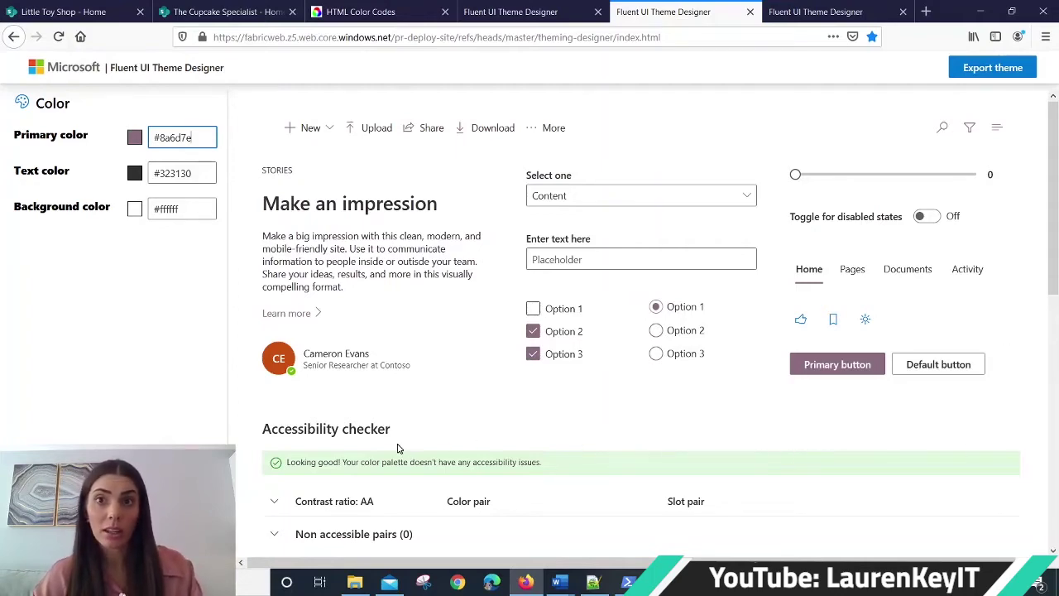
scroll(690, 378, "down", 6)
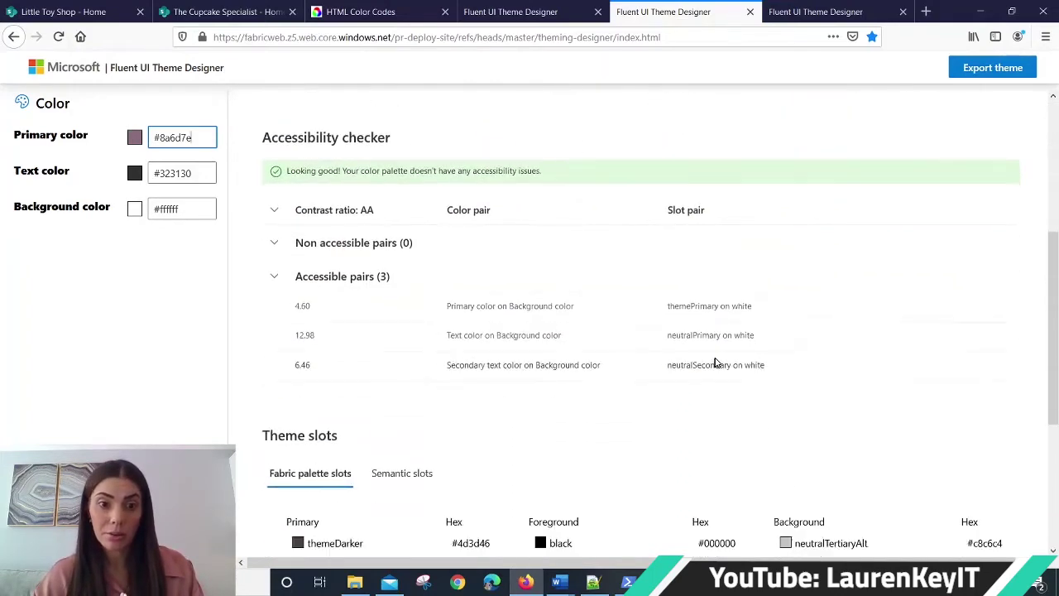
scroll(716, 358, "down", 1)
left_click_drag(252, 168, 356, 168)
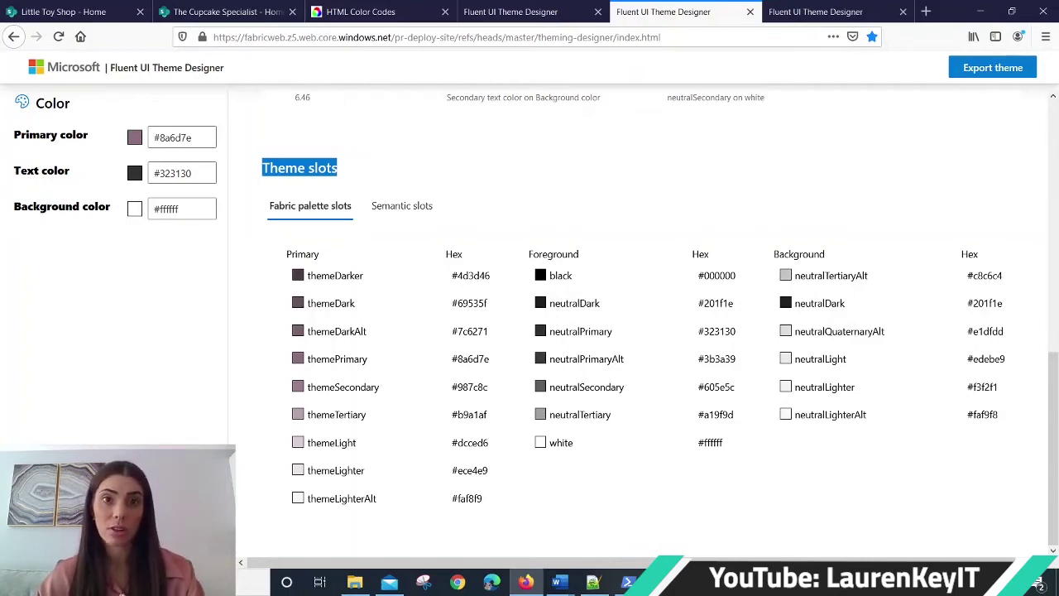
scroll(583, 232, "up", 5)
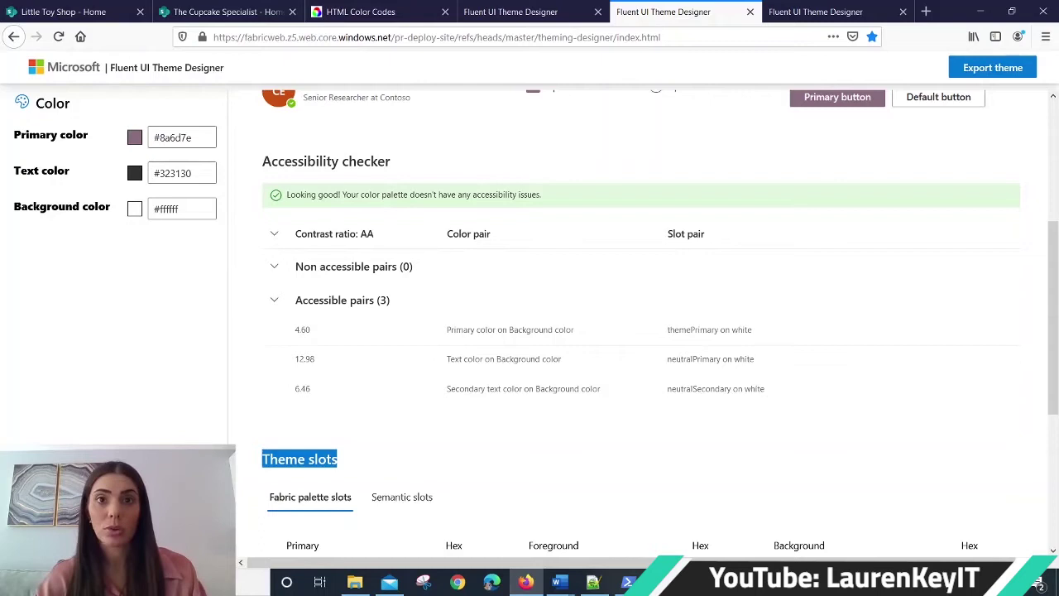
- Pick aqua #2EFEC8 on HTML Color Codes, select its code, and return to the aubergine designer
left_click(360, 12)
left_click(372, 187)
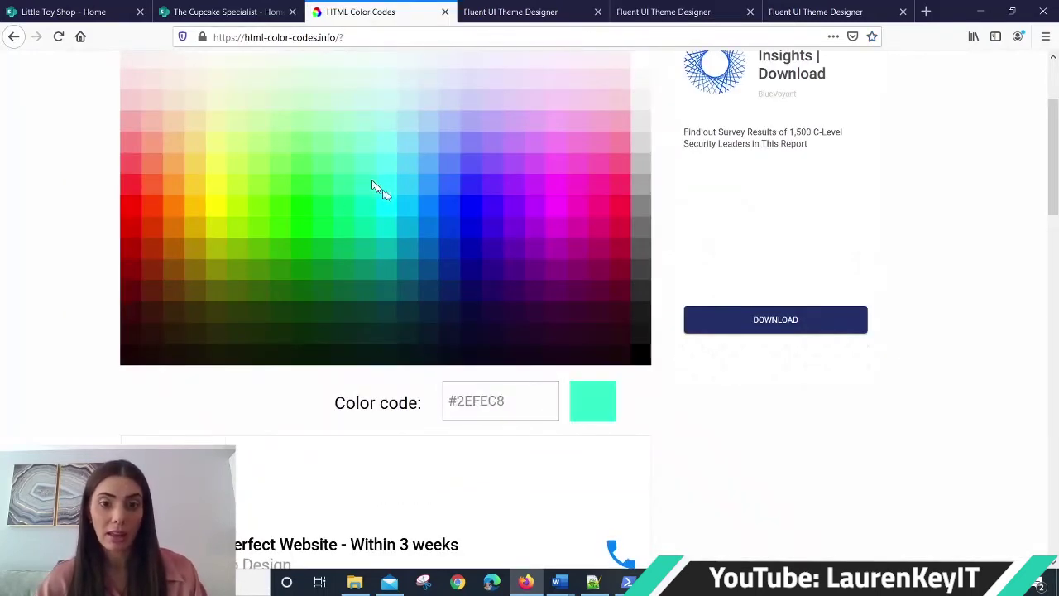
left_click(528, 400)
left_click_drag(528, 400, 448, 401)
key("ctrl+c")
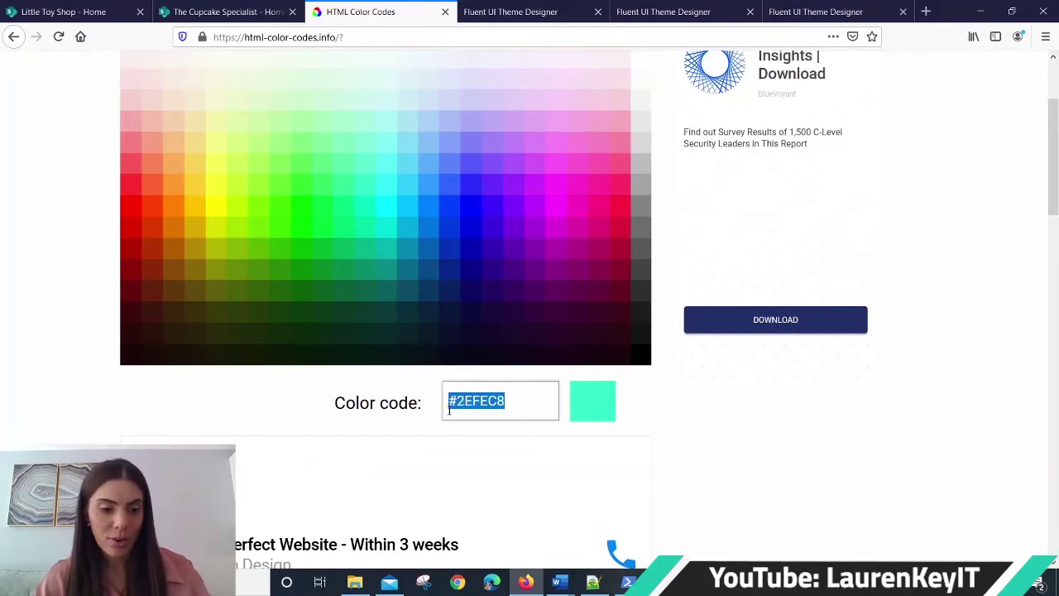
left_click(529, 13)
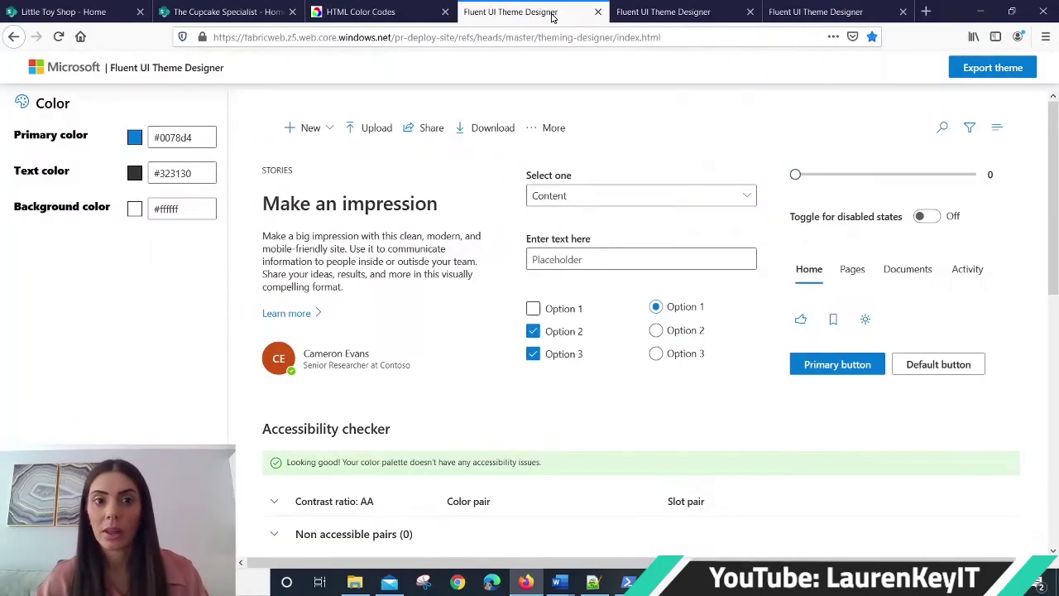
left_click(629, 20)
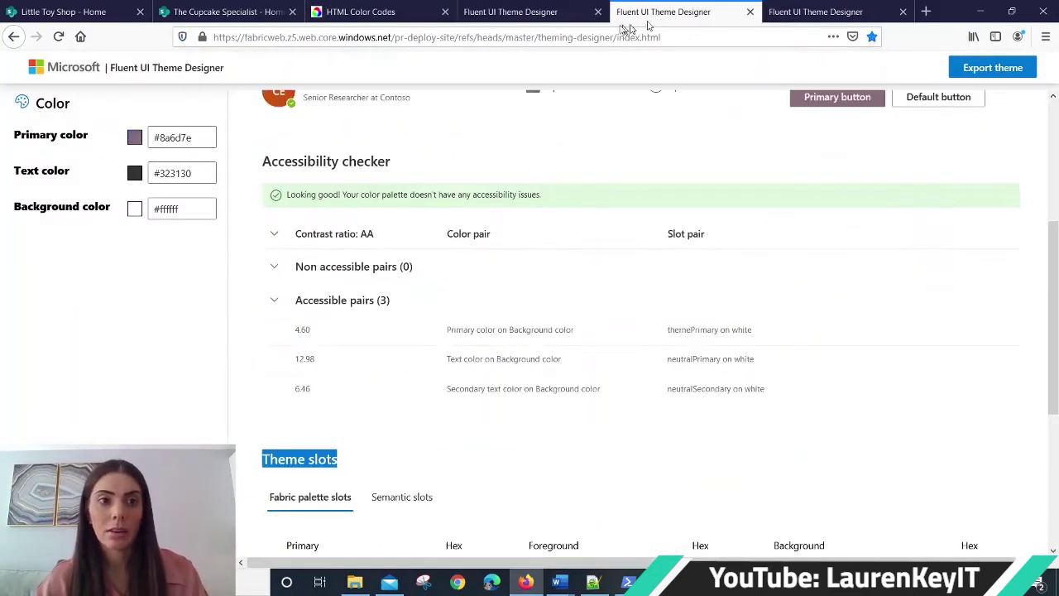
- Paste #2EFEC8 as the background colour and point out the resulting accessibility error
left_click(187, 212)
left_click_drag(153, 213, 201, 209)
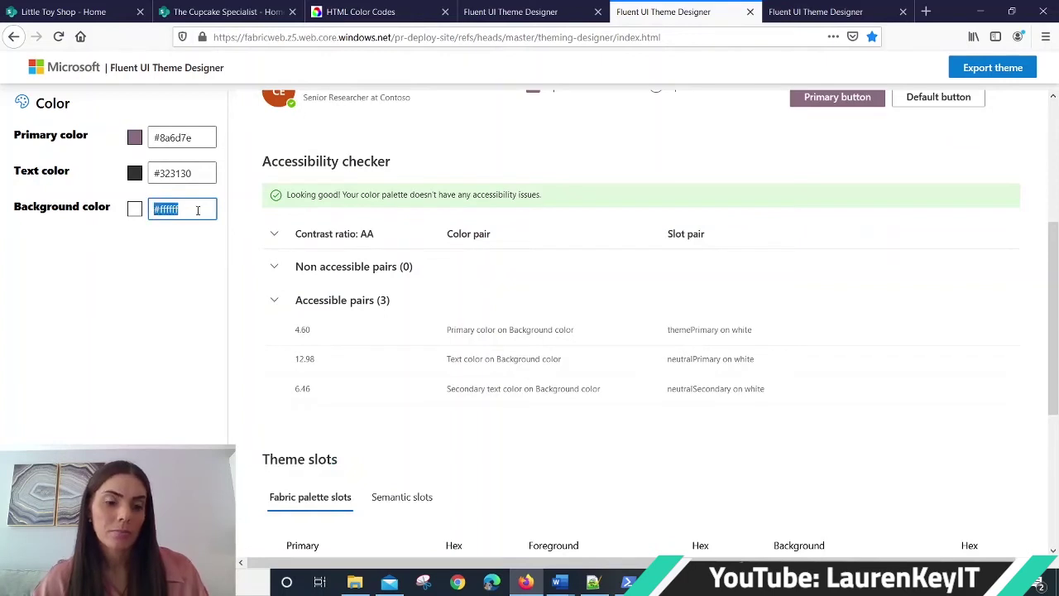
key("ctrl+v")
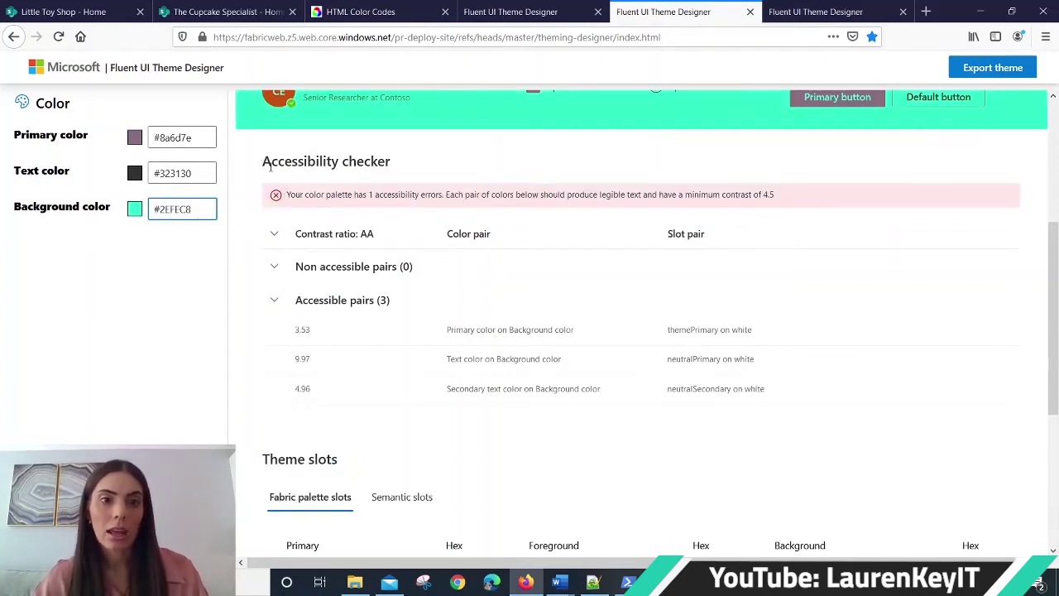
left_click_drag(263, 158, 397, 165)
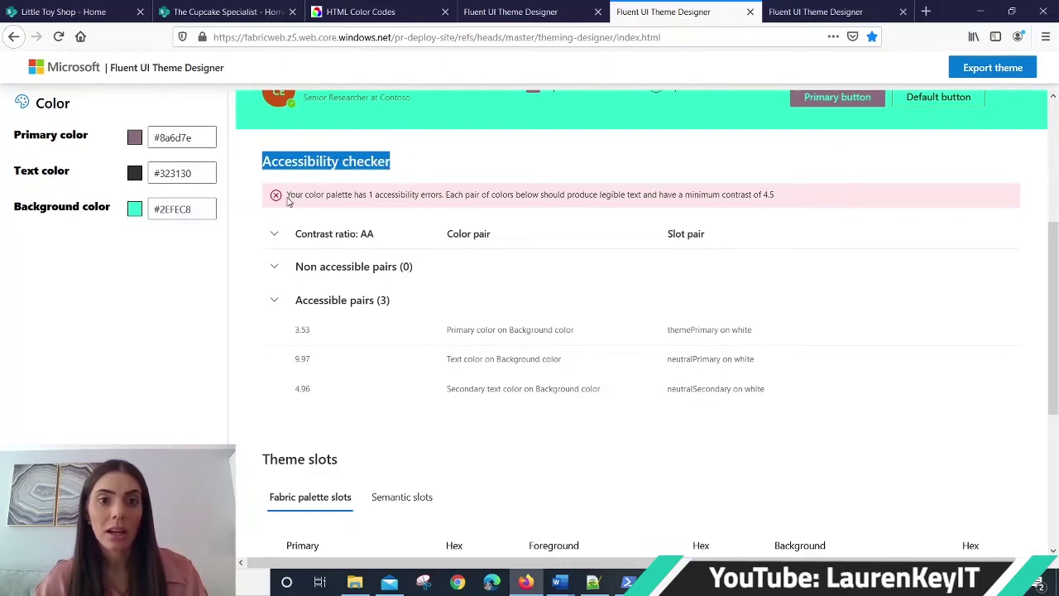
left_click_drag(288, 195, 642, 207)
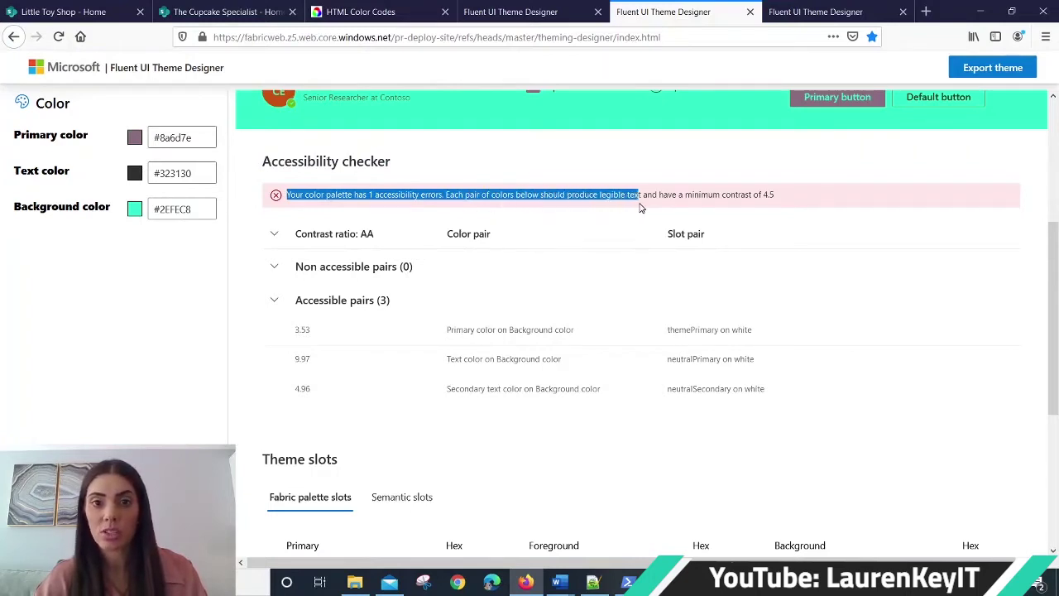
- Restore the background to white ffffff and close the duplicate designer tab
left_click(177, 209)
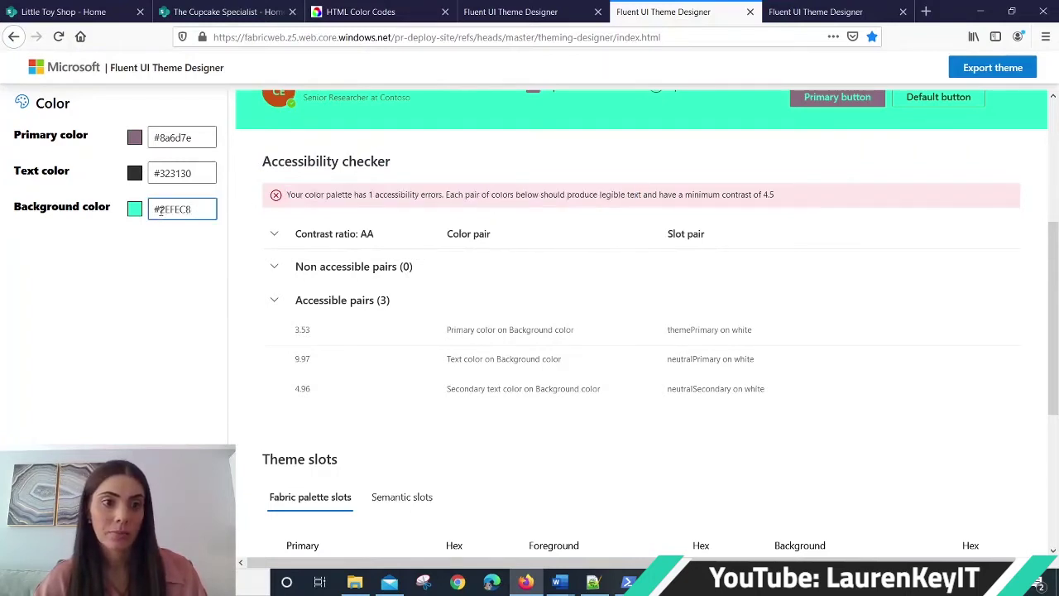
double_click(178, 209)
type("ffffff")
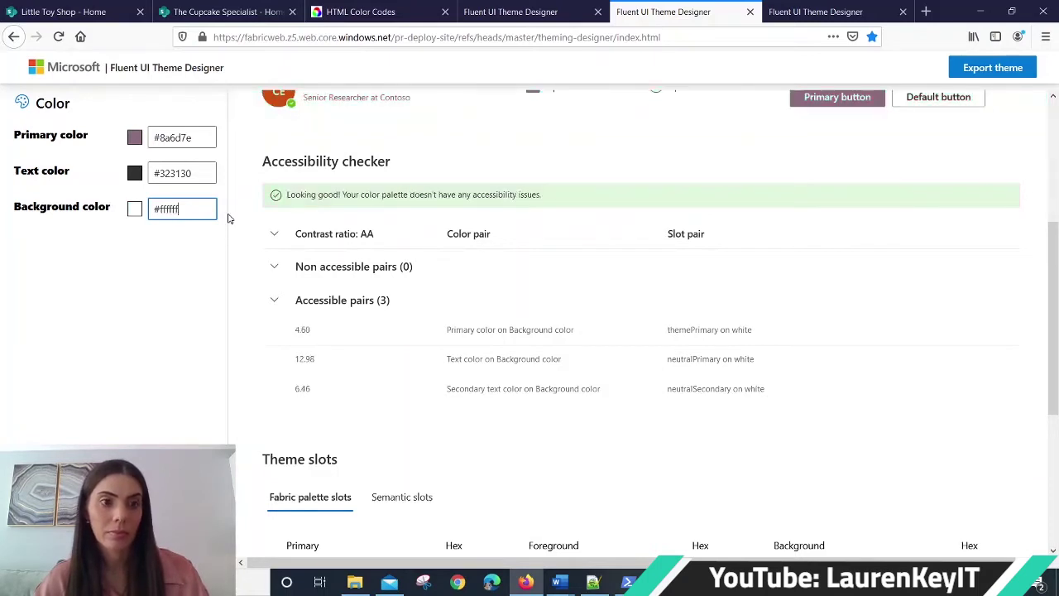
left_click(598, 13)
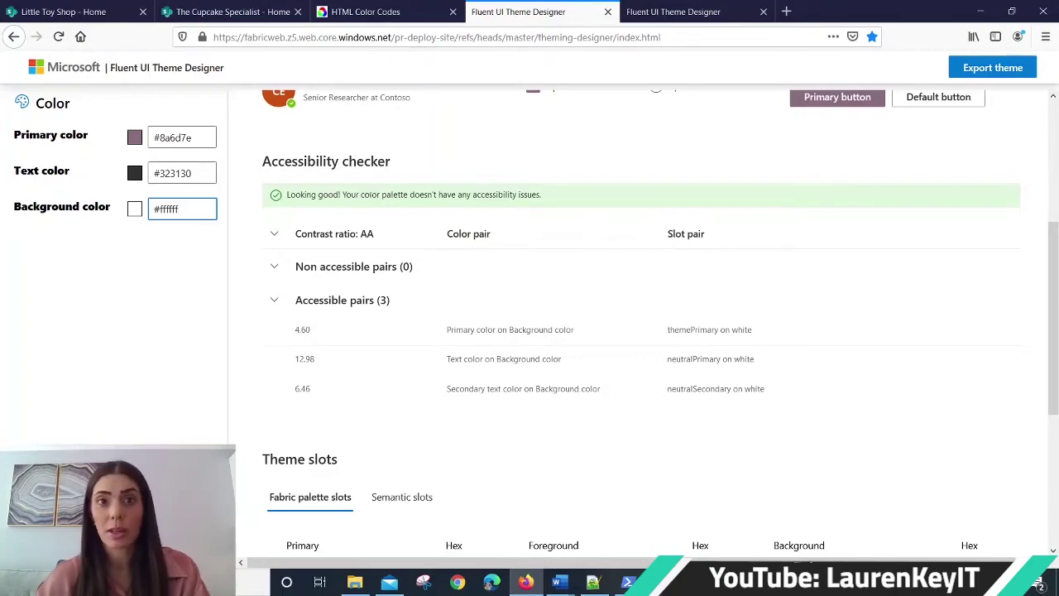
- Export the aubergine theme as a PowerShell hashtable and select the whole code block
left_click(974, 76)
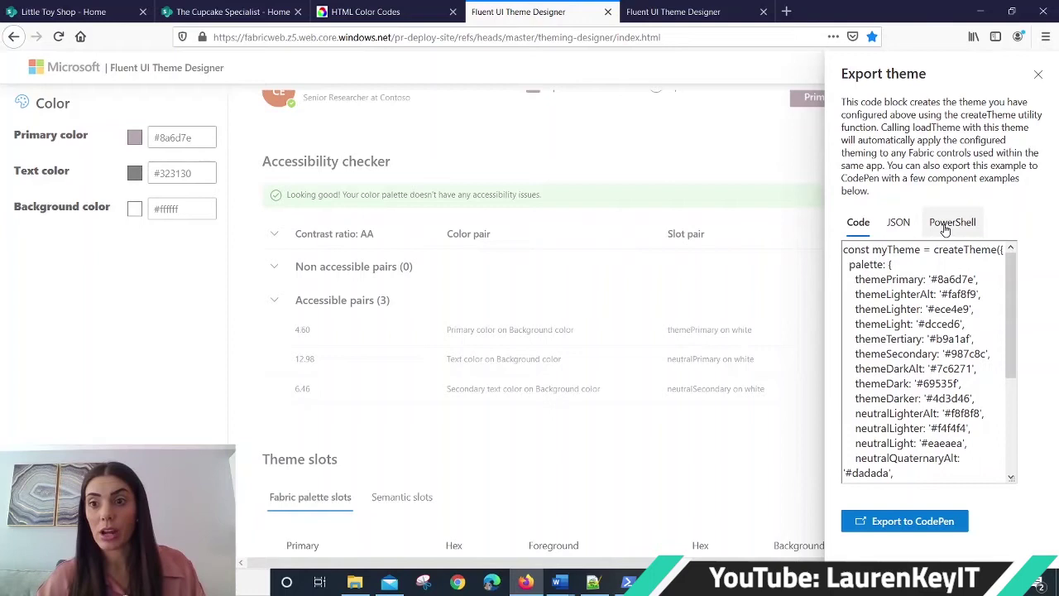
left_click(946, 223)
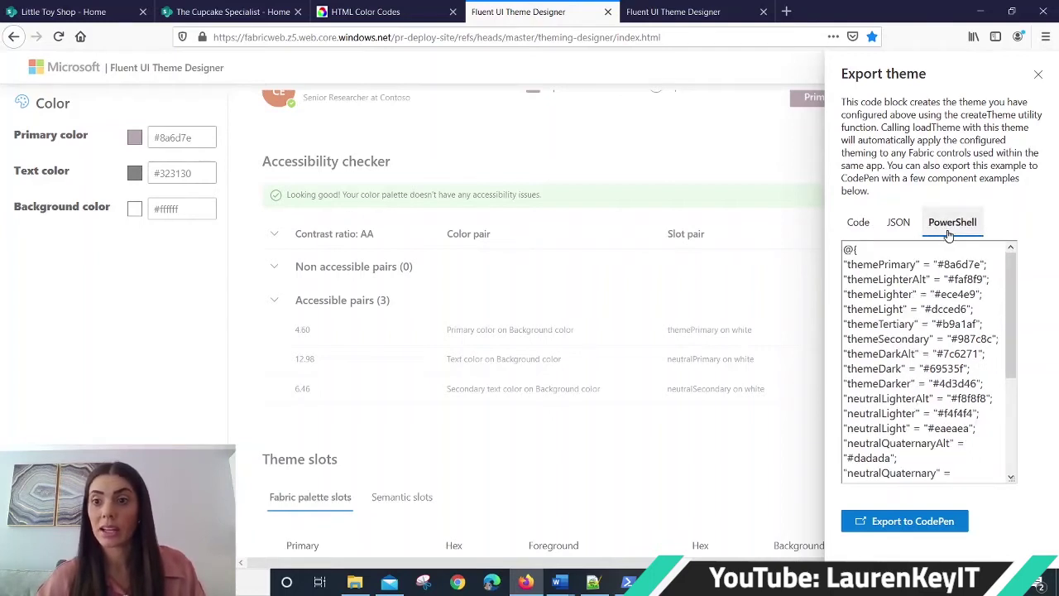
left_click_drag(844, 248, 985, 485)
left_click(985, 485)
key("ctrl+a")
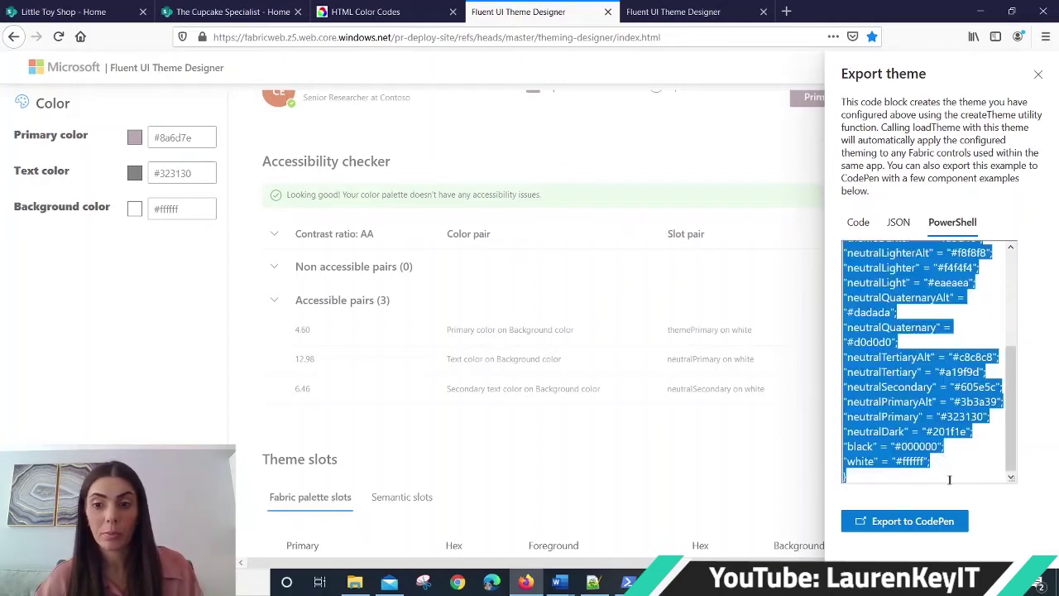
left_click(949, 480)
left_click_drag(944, 481, 842, 245)
key("ctrl+c")
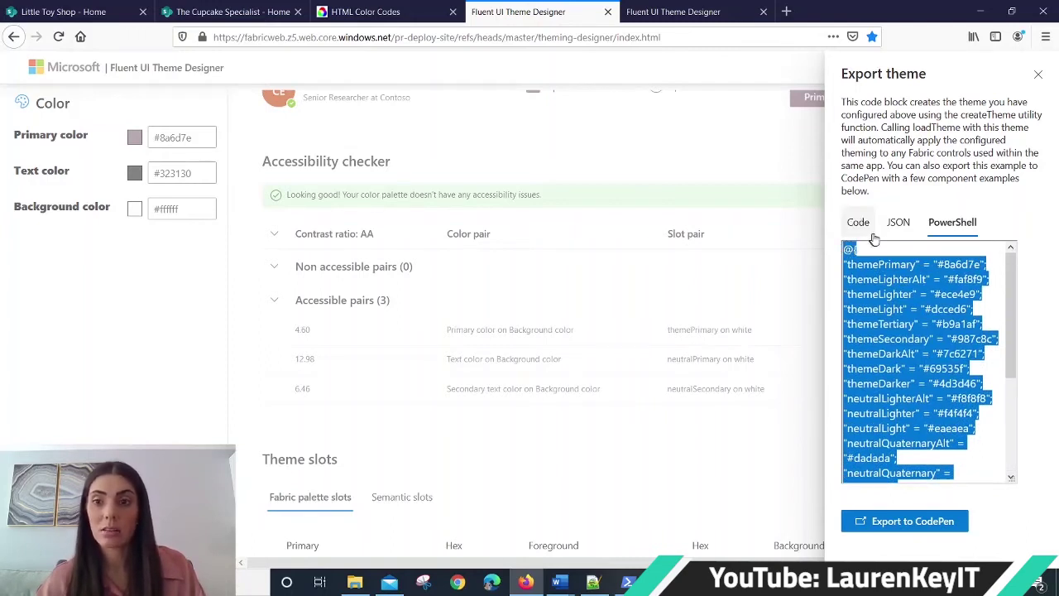
- Paste the aubergine palette hashtable into line 3 of the Notepad++ 'new 1' document
mouse_move(592, 582)
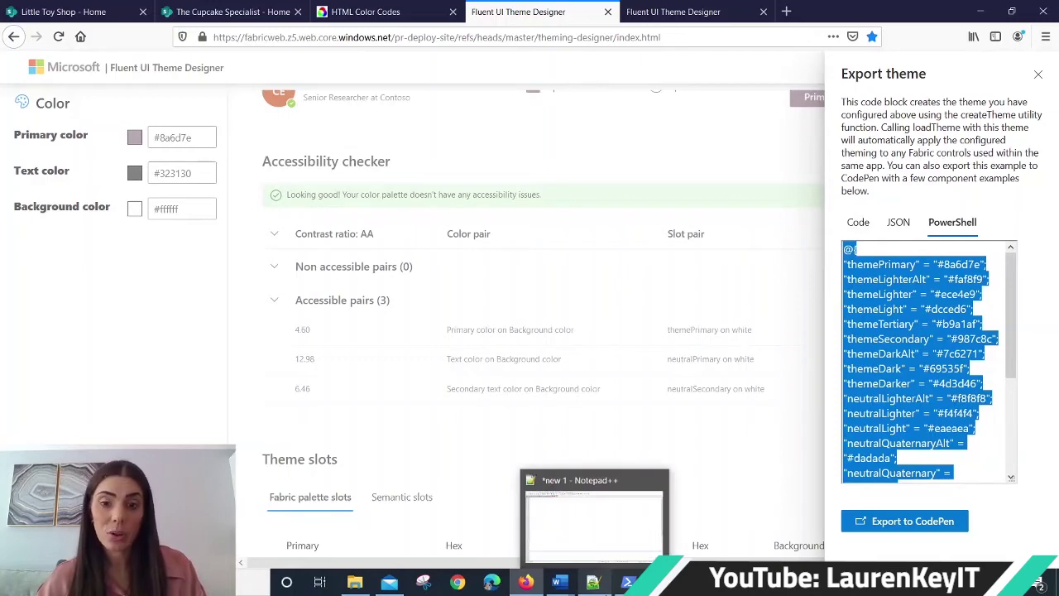
left_click(592, 582)
left_click(69, 87)
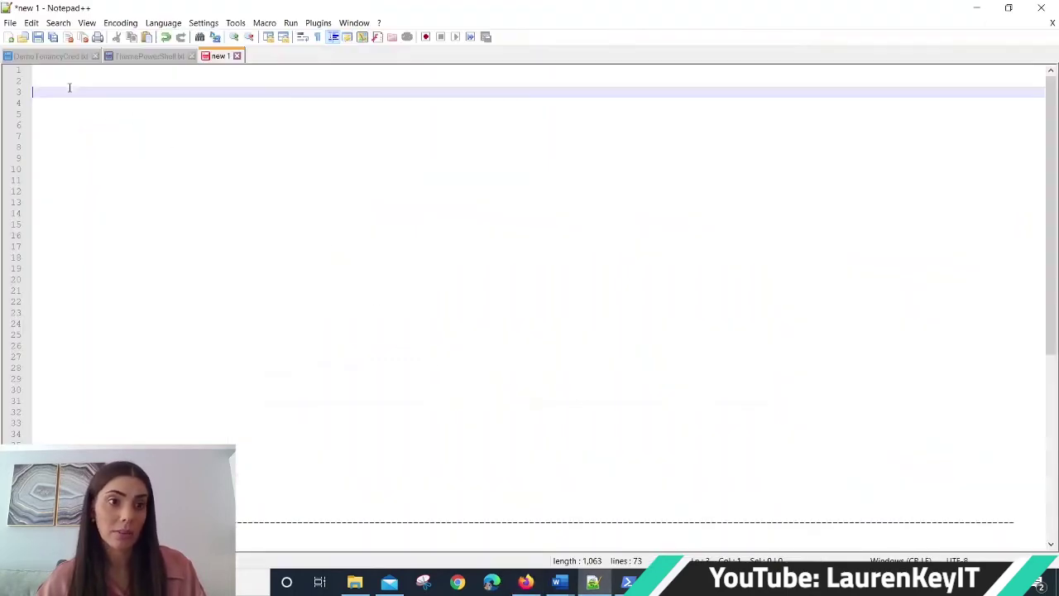
key("ctrl+v")
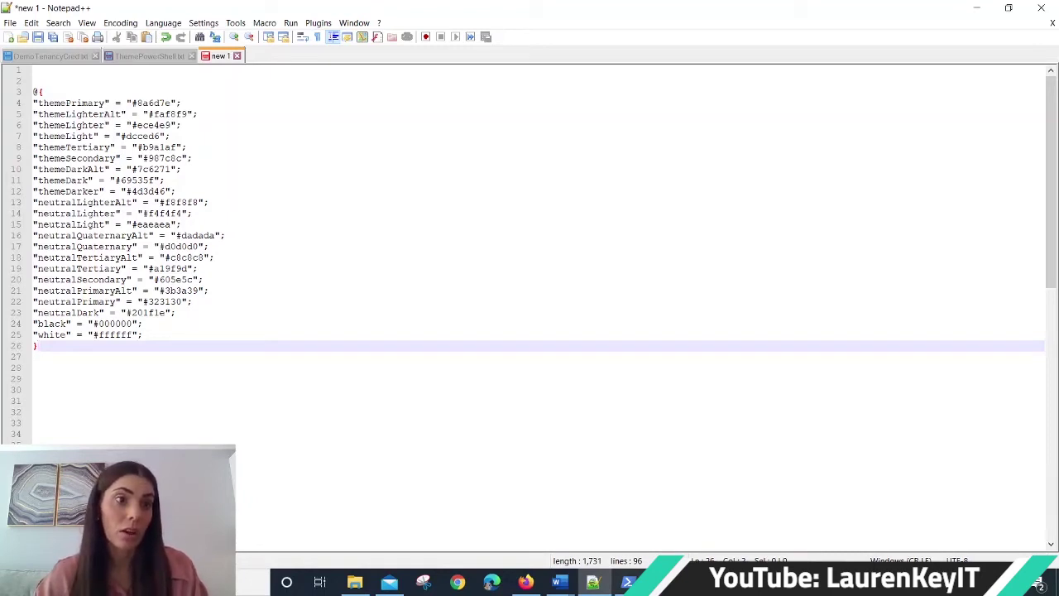
- Write $themename = "MyAubergineTheme" on line 1, accepting the autocomplete suggestion
left_click(53, 71)
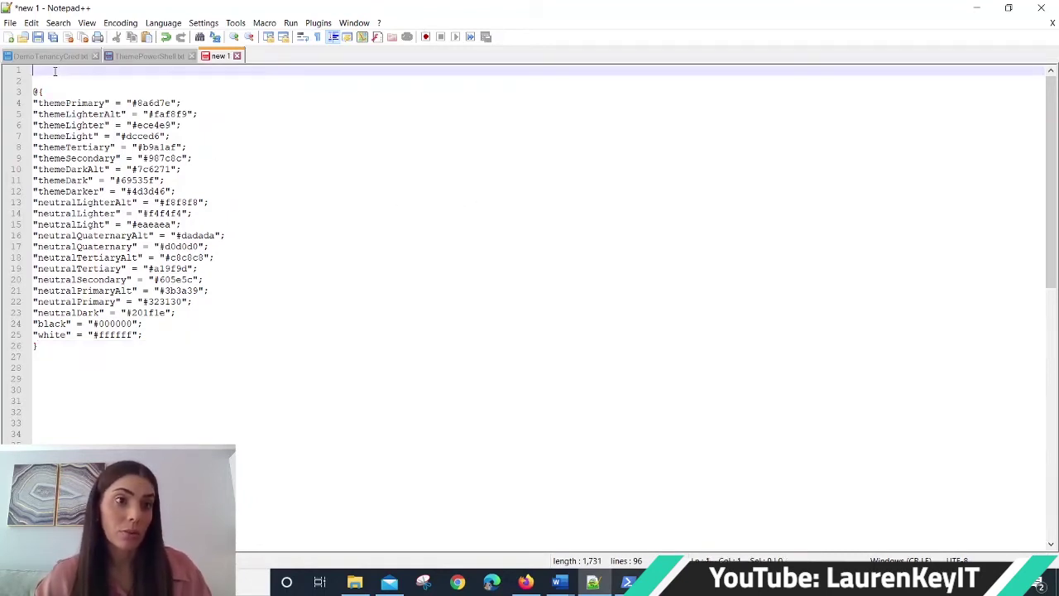
type("$theme")
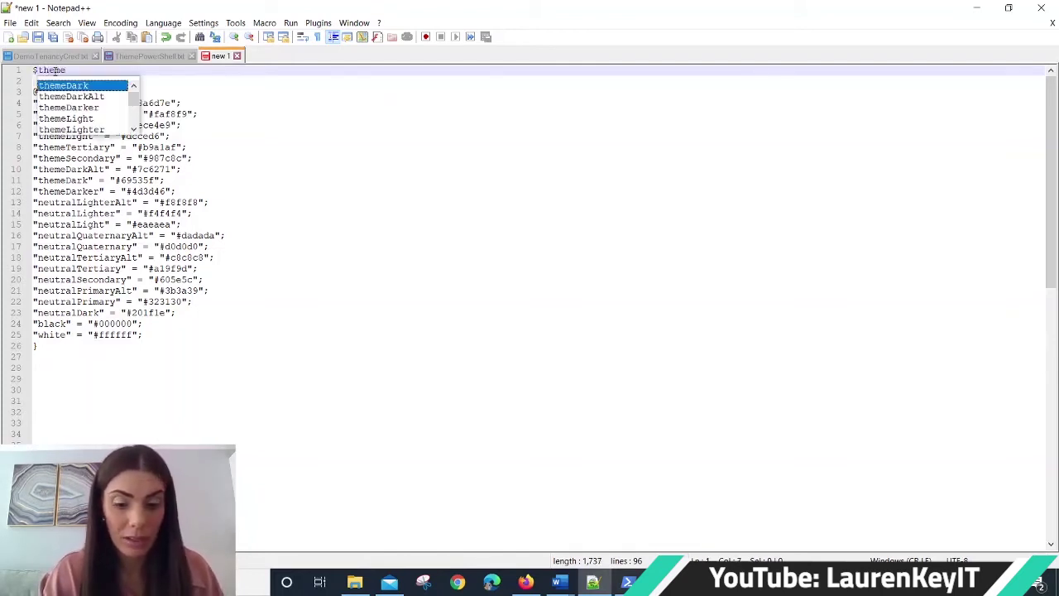
type("name = ")
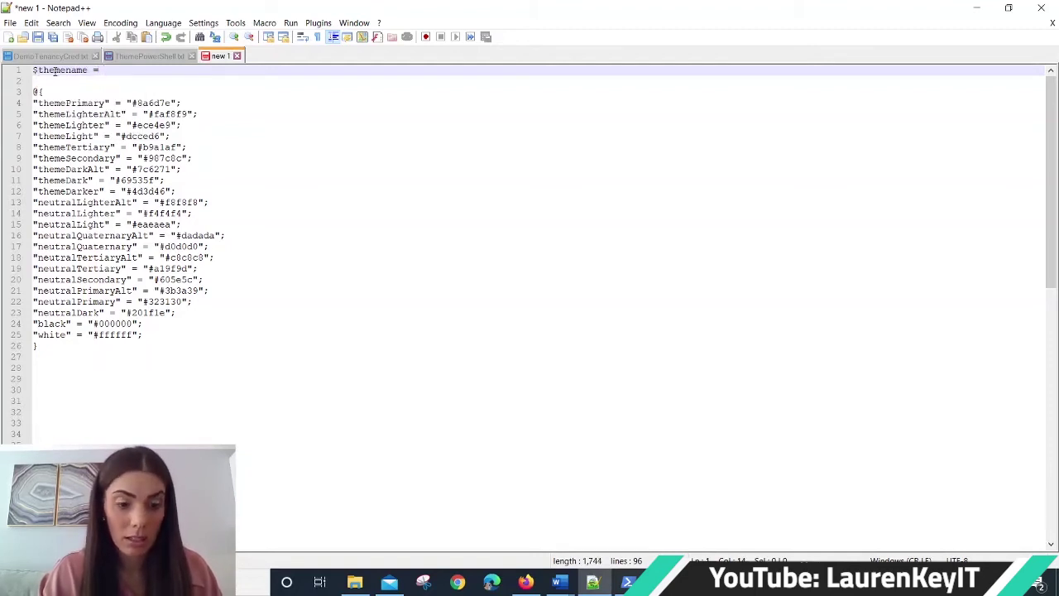
type("\"")
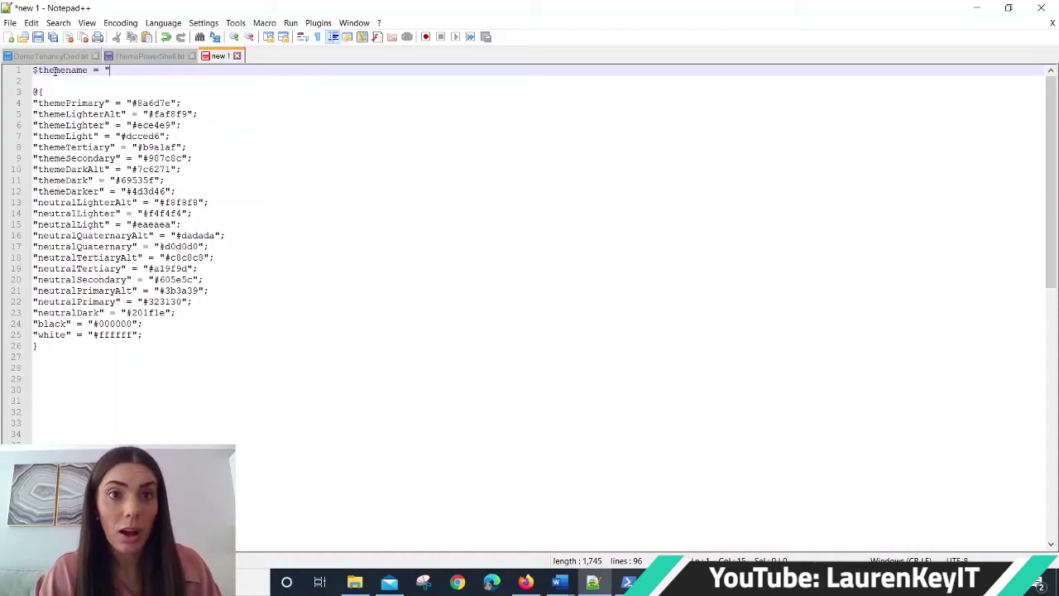
type("My")
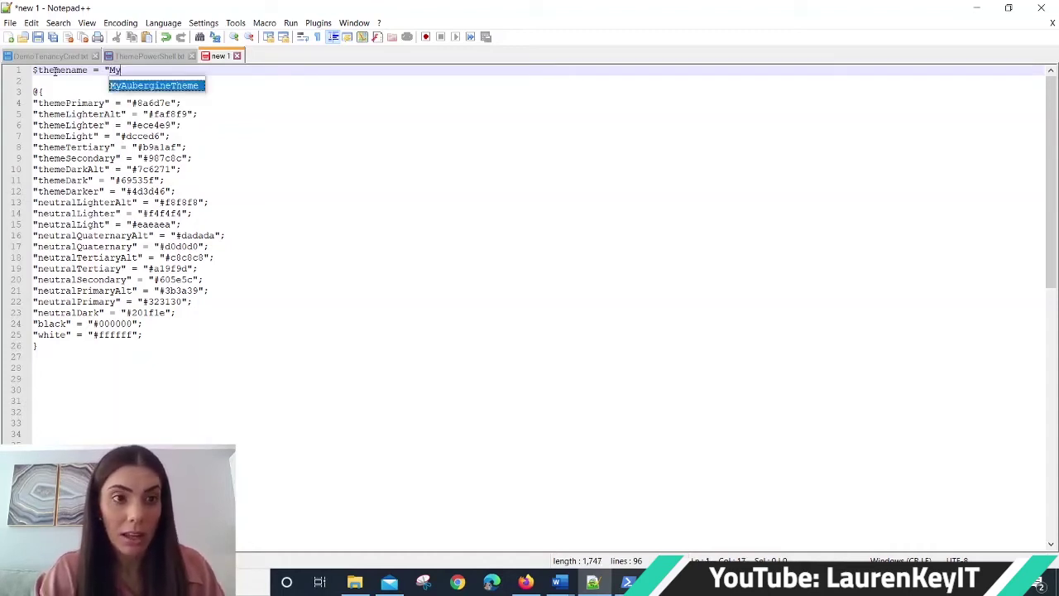
key("Return")
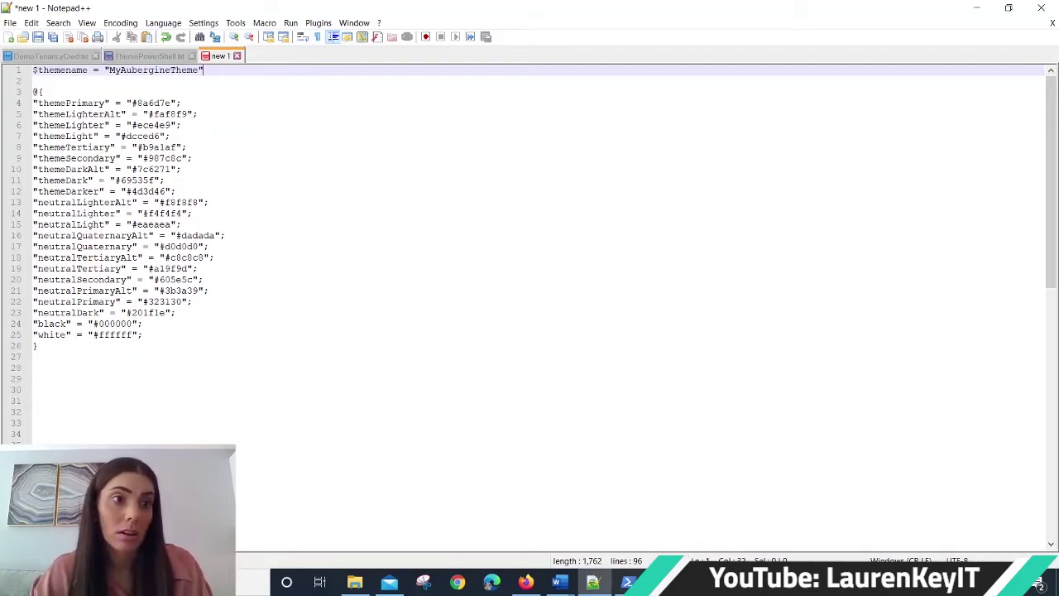
- Start line 3 with $palette = @{, leaving a blank line below the theme name
left_click(225, 78)
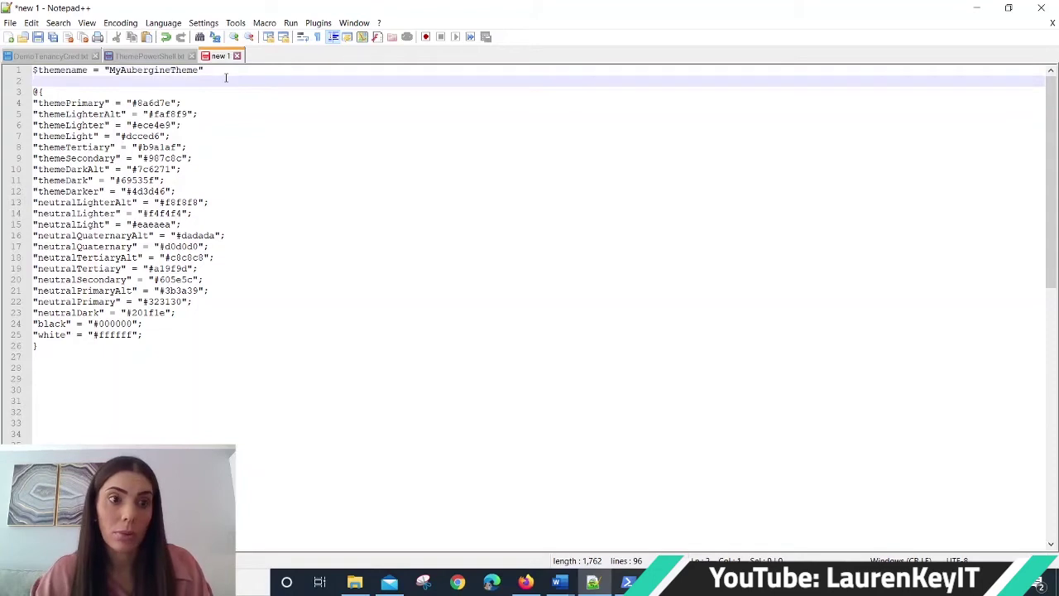
key("Return")
key("Up")
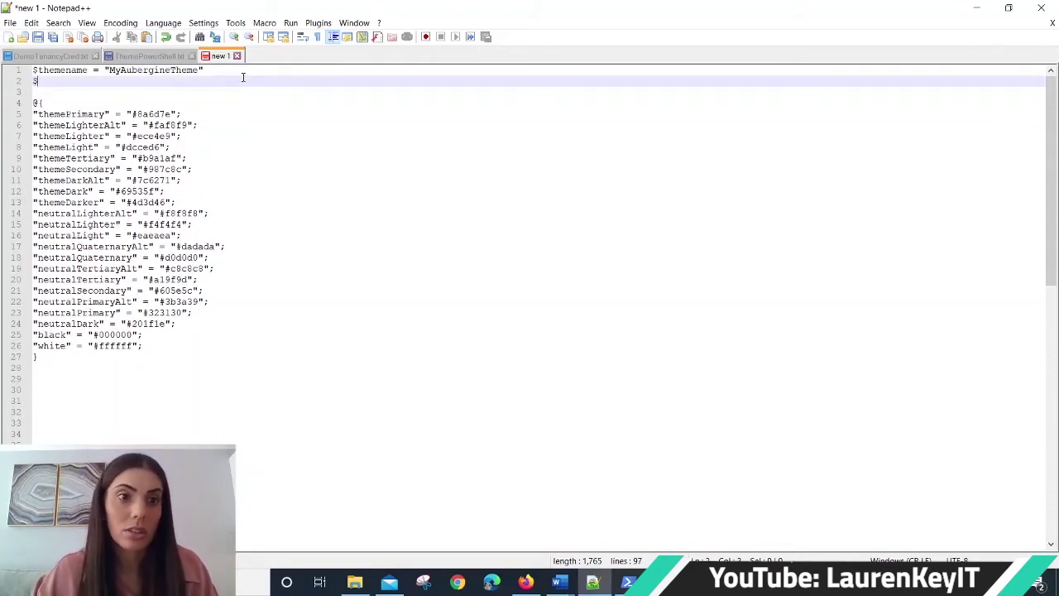
left_click(243, 71)
key("Return")
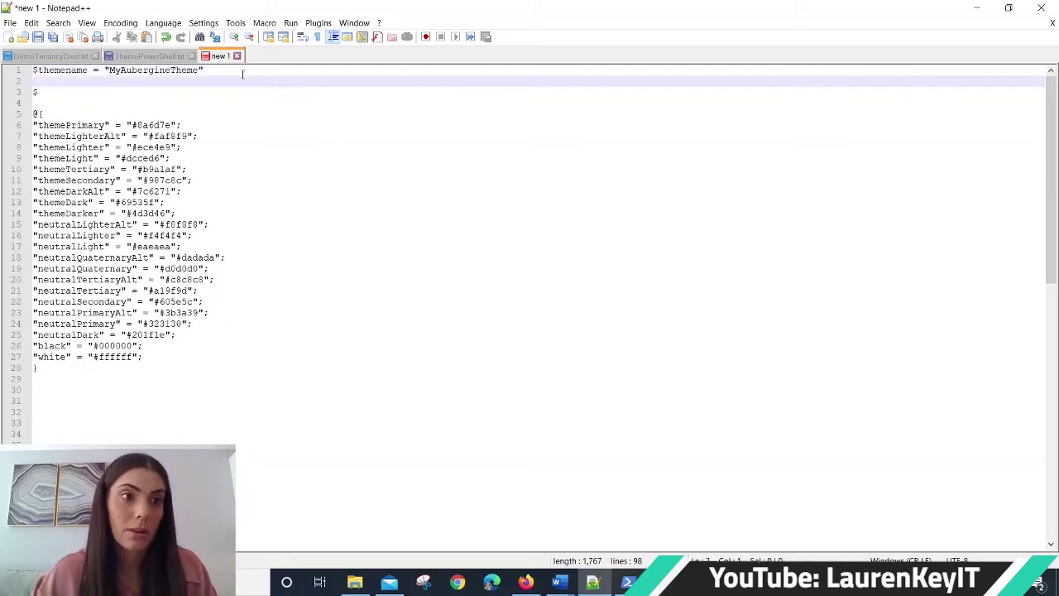
left_click(213, 96)
type("palette =")
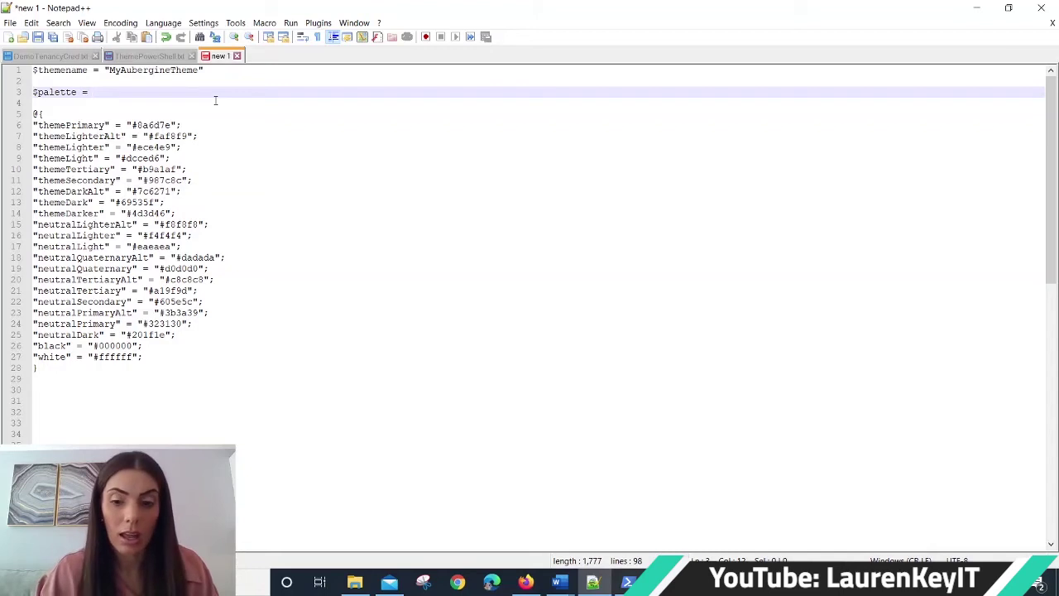
key("Delete")
key("Delete")
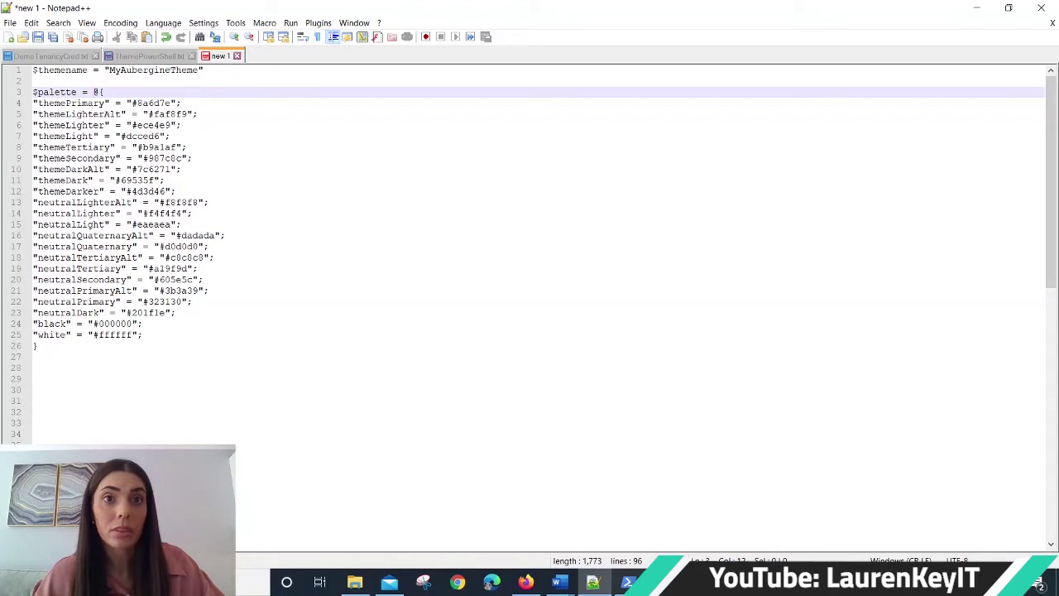
left_click(559, 581)
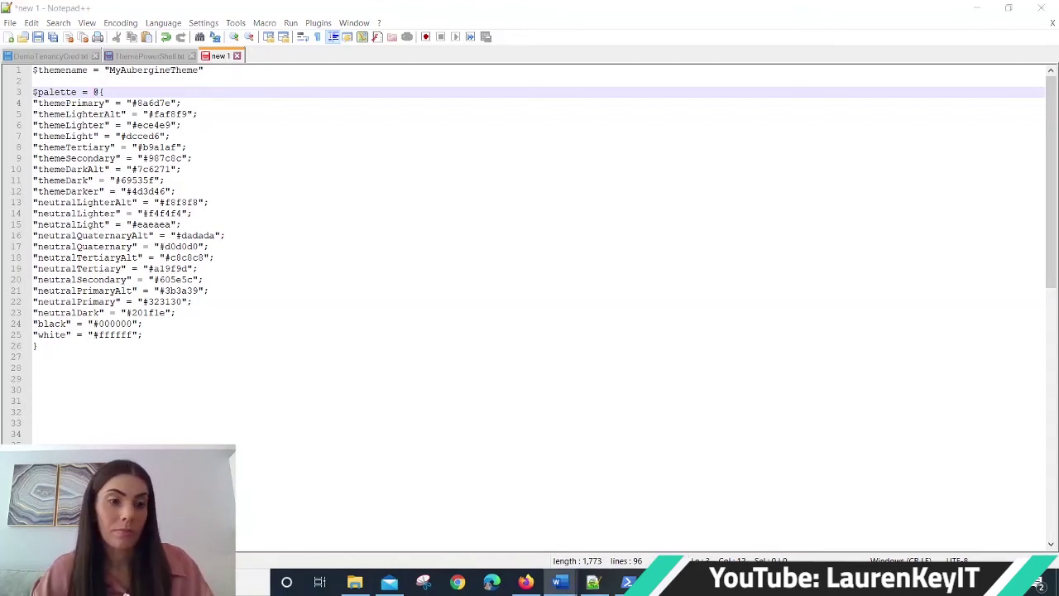
- Paste 'Add-SPOTheme -Name $themeName -Palette $palette -IsInverted:$false -Overwrite' on line 28 and delete trailing blank lines
left_click(48, 367)
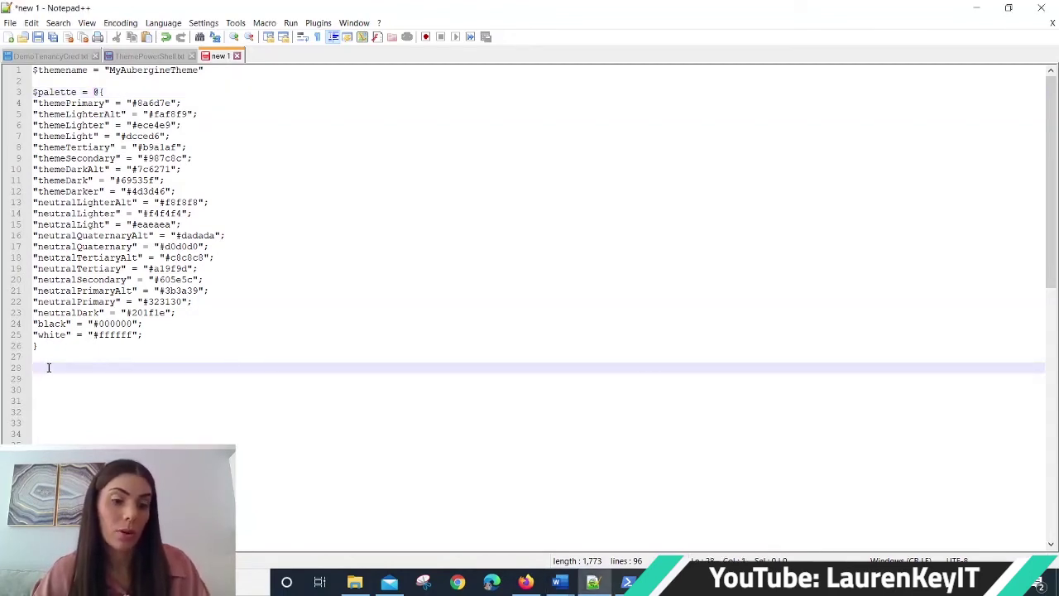
type("33) Add-SPOTheme -Name $themeName -Palette $palette -IsInverted:$false -Overwrite")
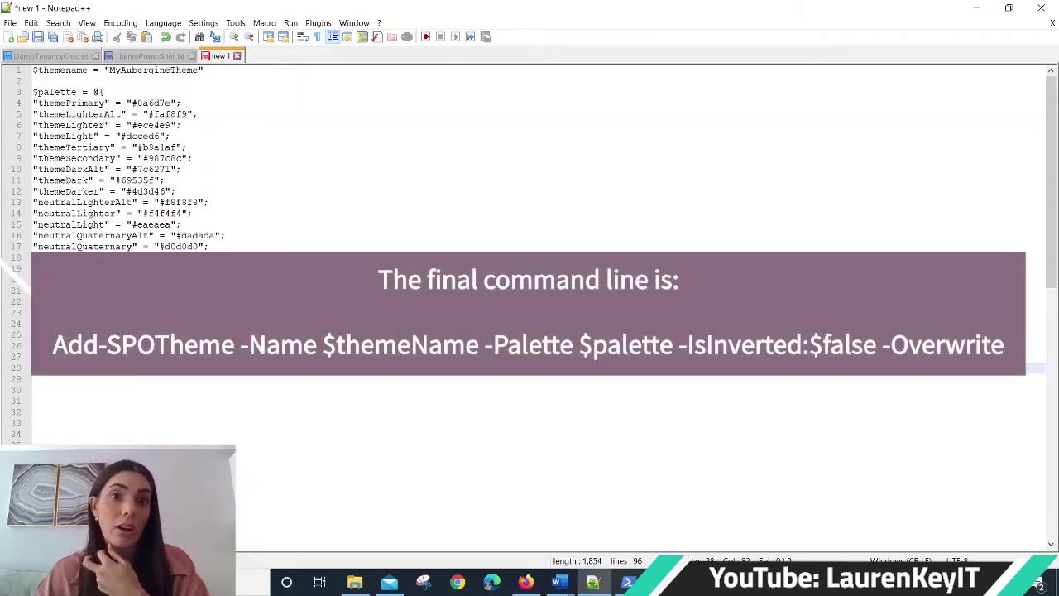
scroll(478, 161, "down", 2)
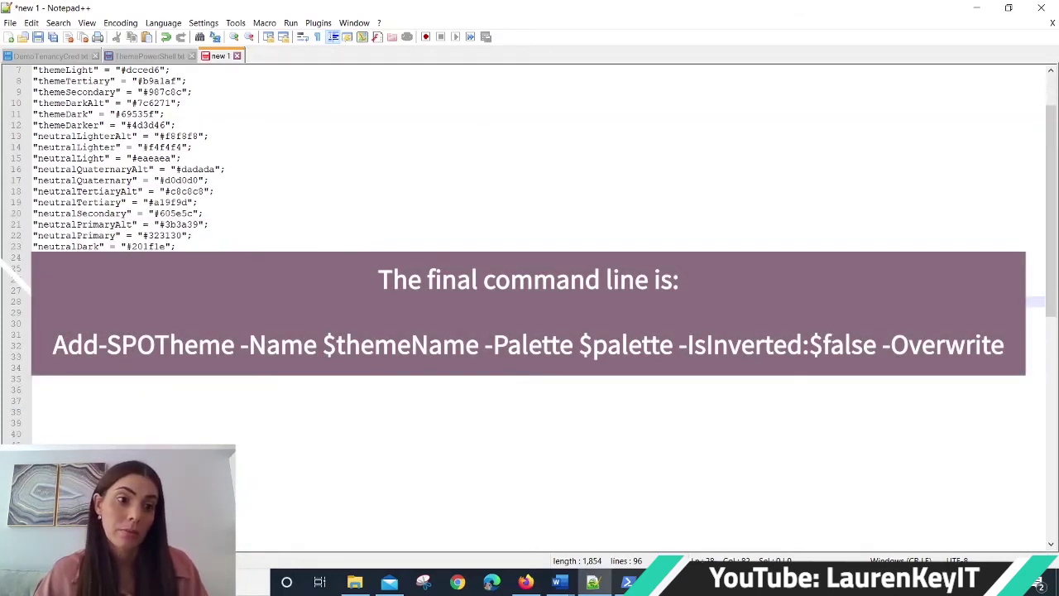
key("Down")
key("Down")
key("Down")
key("Delete")
key("Delete")
key("Delete")
key("Delete")
key("Delete")
key("Delete")
key("Delete")
key("Delete")
key("Delete")
key("Delete")
key("Delete")
key("Delete")
key("Delete")
key("Delete")
key("Delete")
key("Delete")
key("Delete")
key("Delete")
key("Delete")
key("Delete")
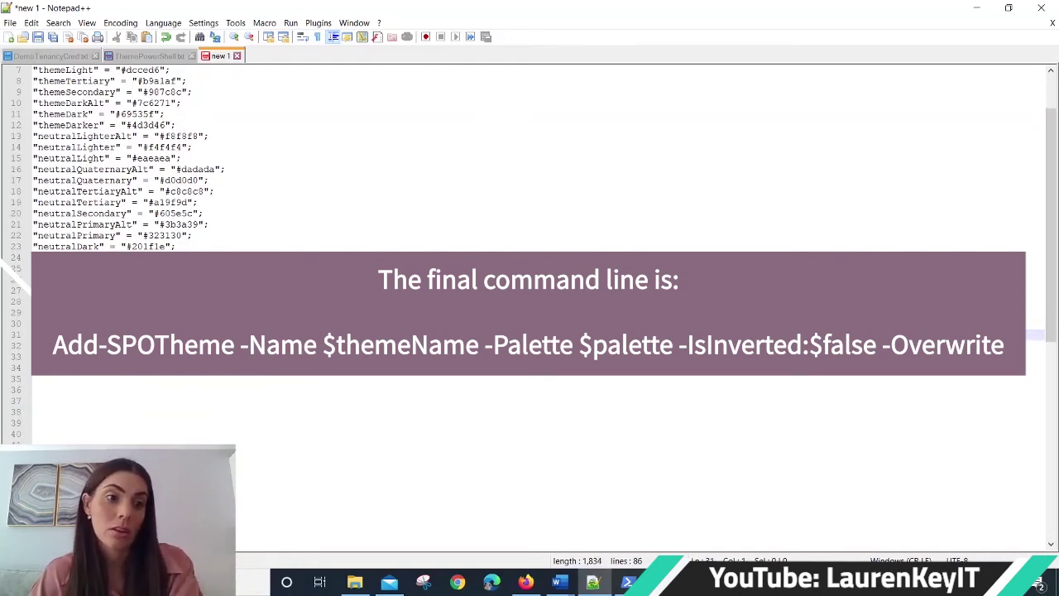
key("Delete")
key("Delete")
key("Delete")
key("Delete")
key("Delete")
key("Delete")
key("Delete")
key("Delete")
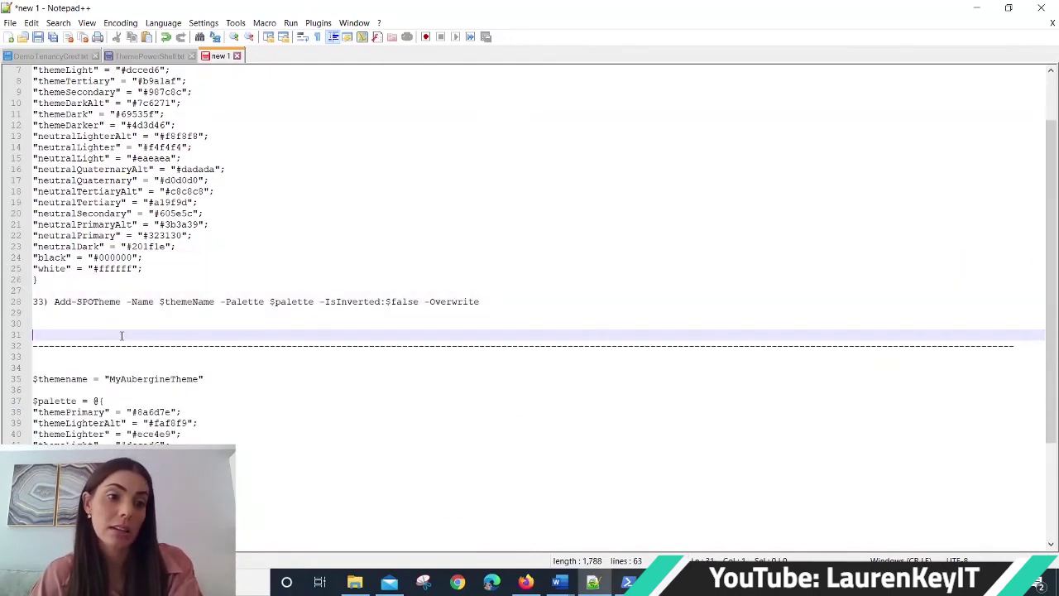
scroll(129, 330, "down", 2)
scroll(129, 329, "down", 3)
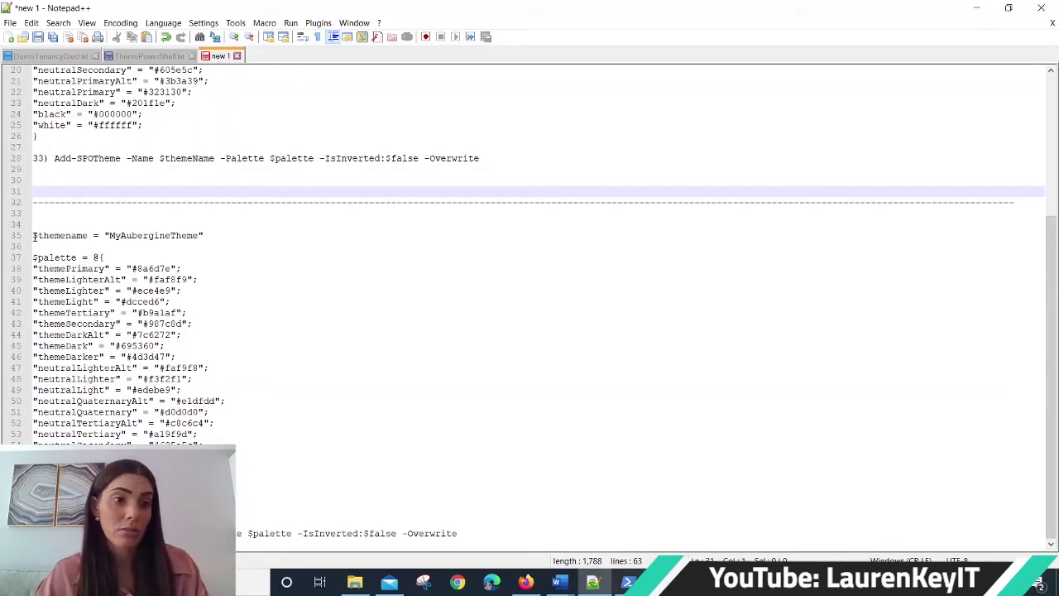
- Copy the finished script and paste-run it in Windows PowerShell to register MyAubergineTheme
left_click_drag(34, 235, 502, 536)
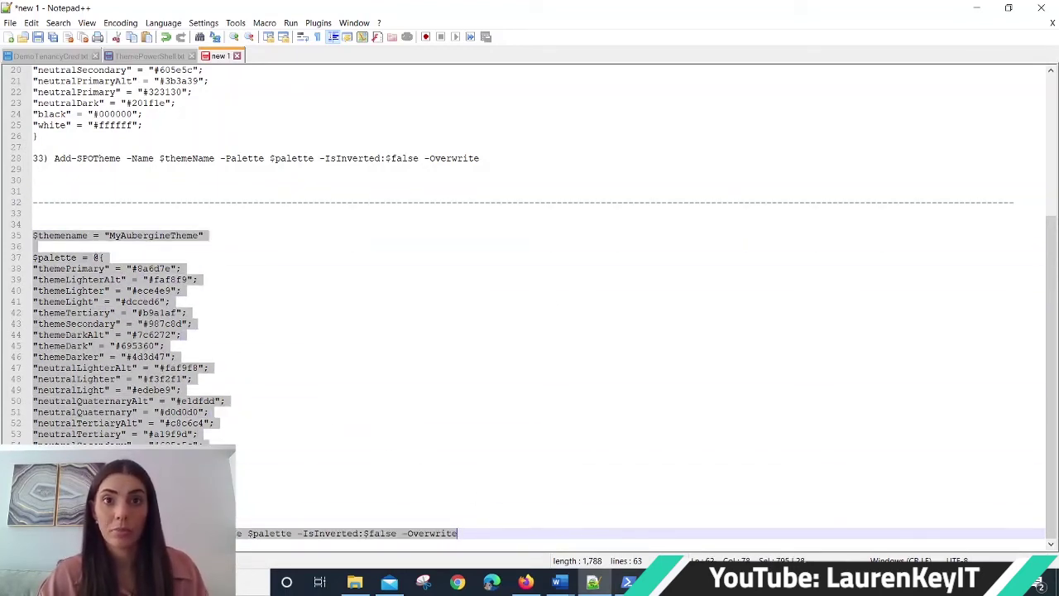
left_click(623, 585)
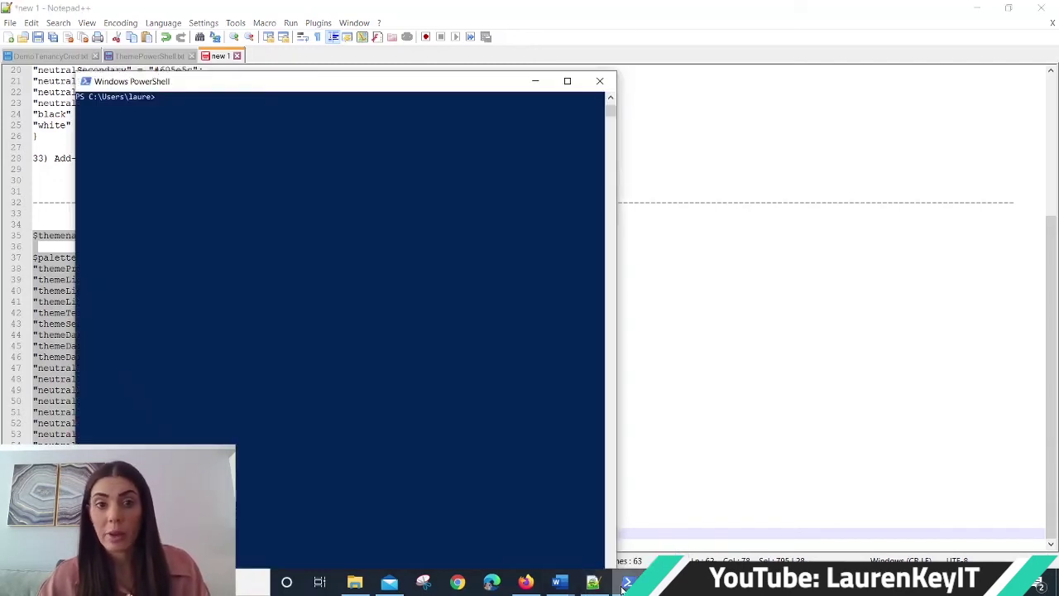
right_click(160, 120)
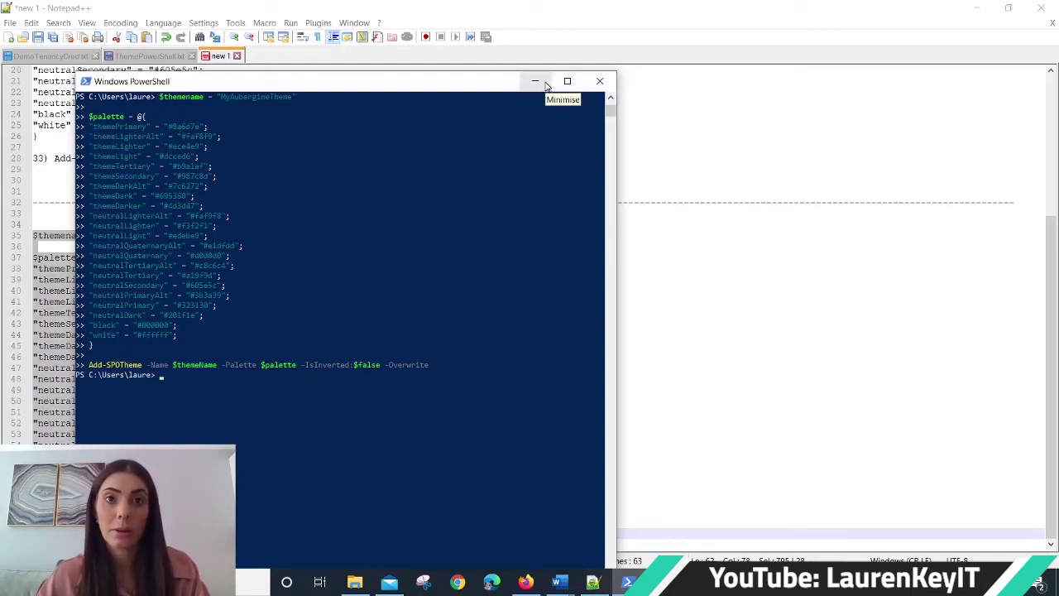
- Minimise PowerShell and close the exported theme code panel in the browser
left_click(543, 82)
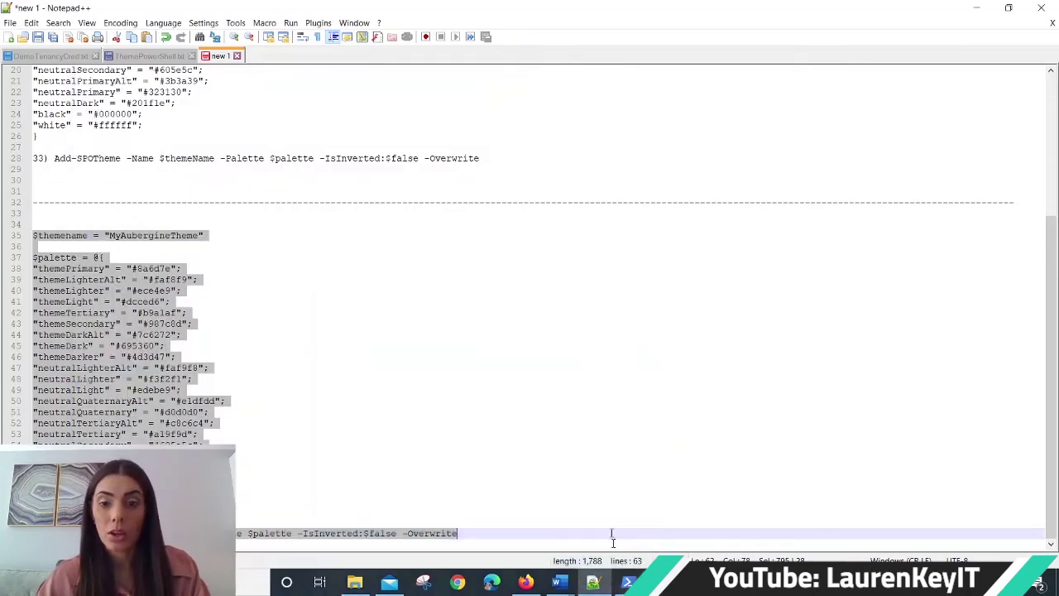
left_click(525, 581)
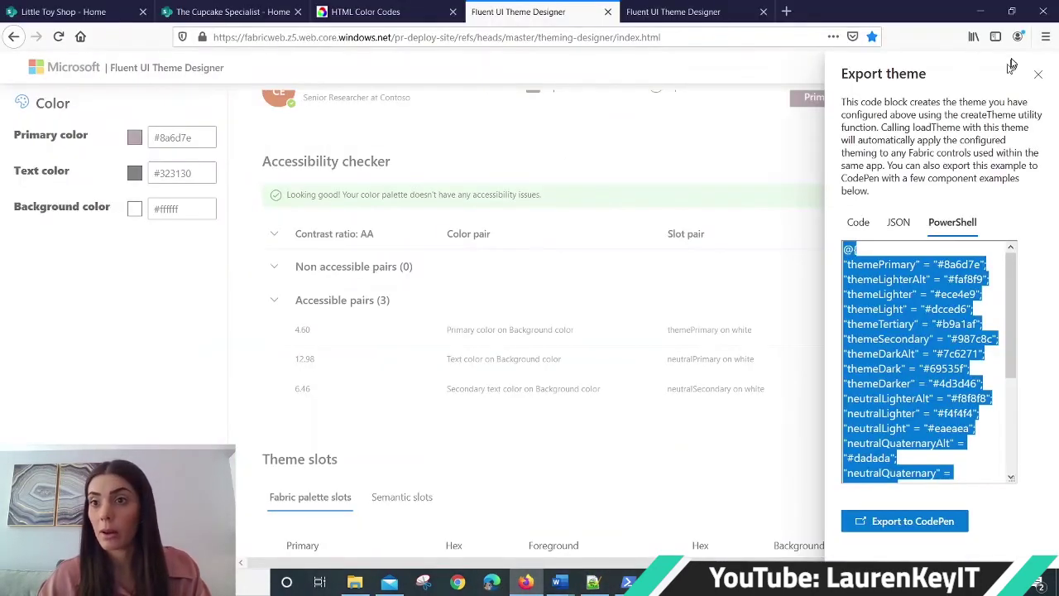
left_click(1037, 74)
- Switch to the Little Toy Shop tab, close Settings and reload the page
left_click(82, 17)
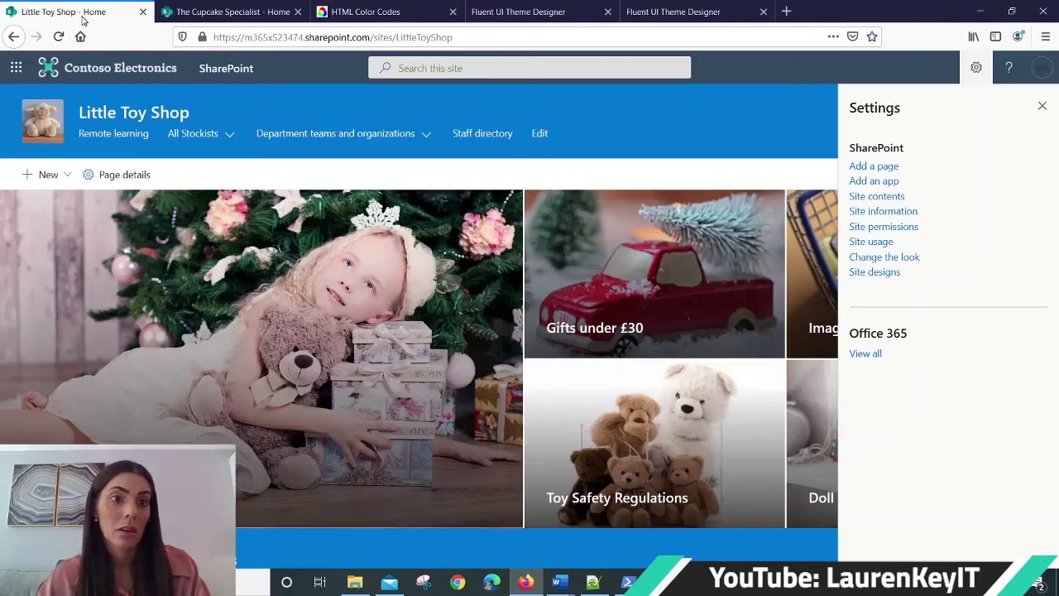
left_click(1043, 107)
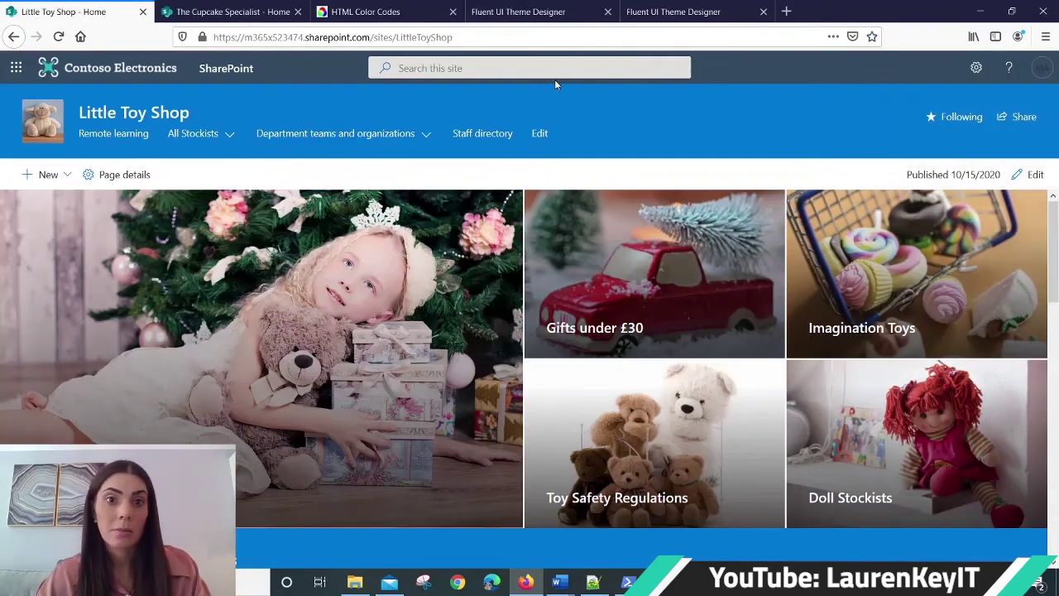
left_click(638, 41)
key("Return")
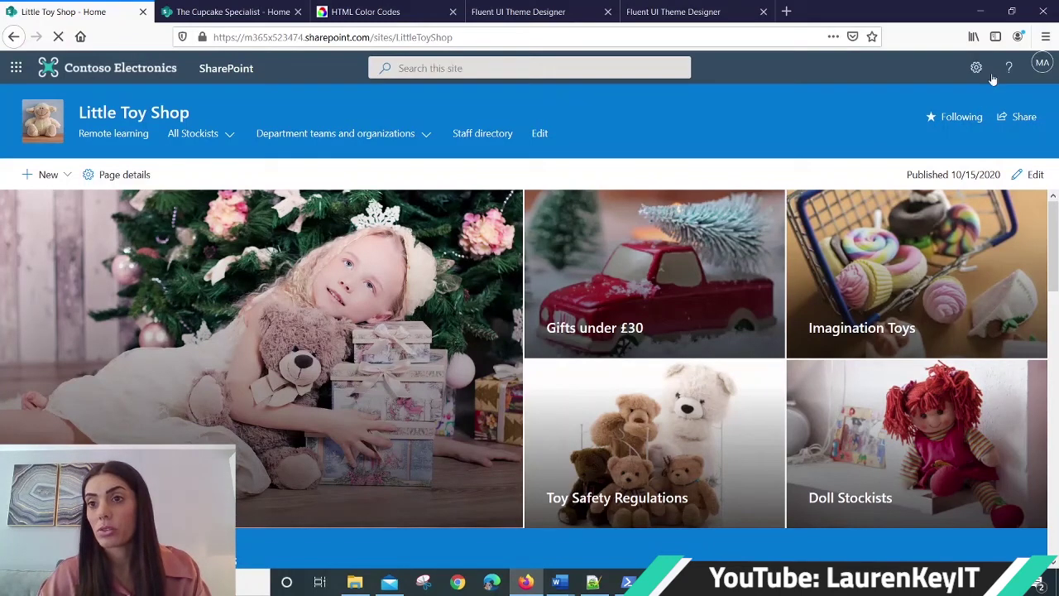
- Pick MyAubergineTheme under Change the look > Theme, save it and close Settings
left_click(977, 71)
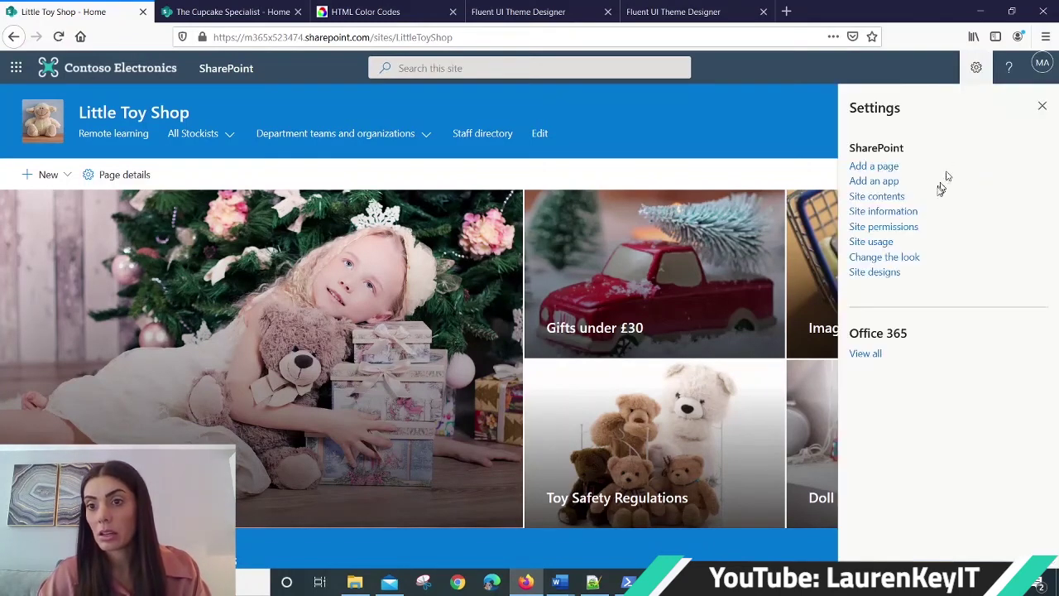
left_click(883, 257)
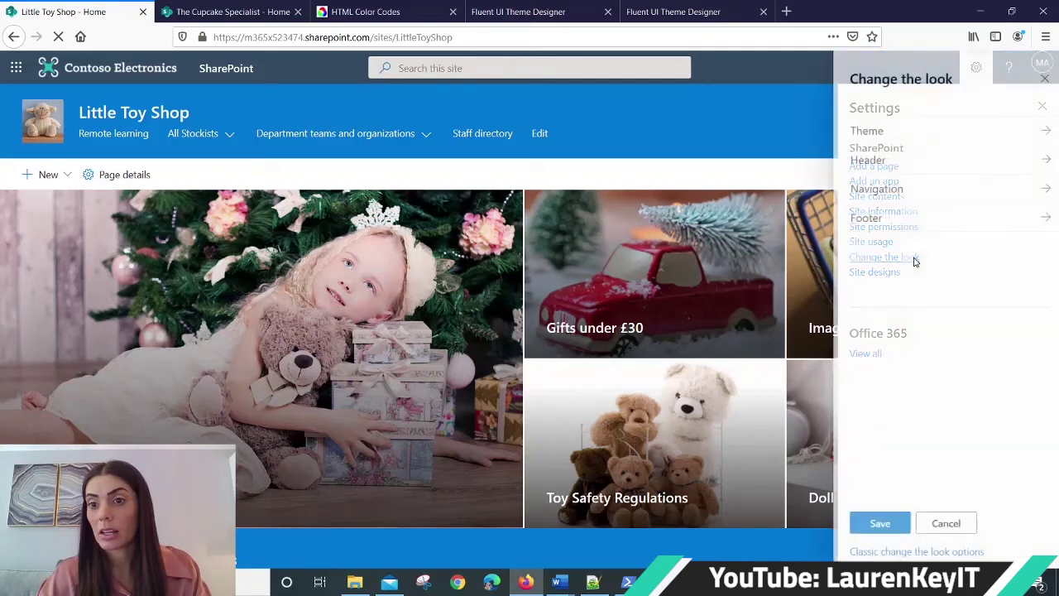
left_click(918, 132)
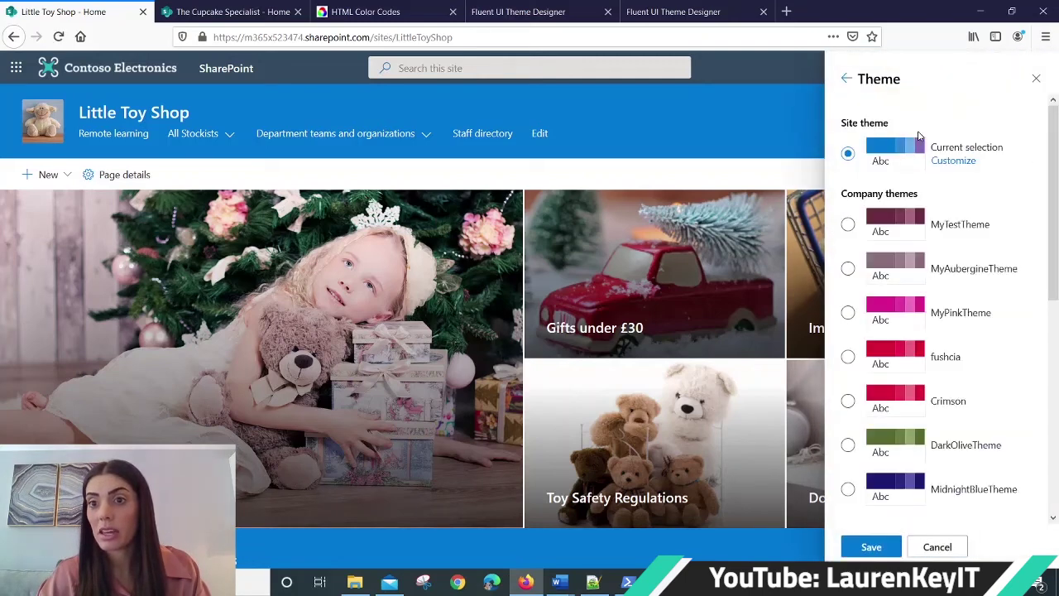
left_click(997, 267)
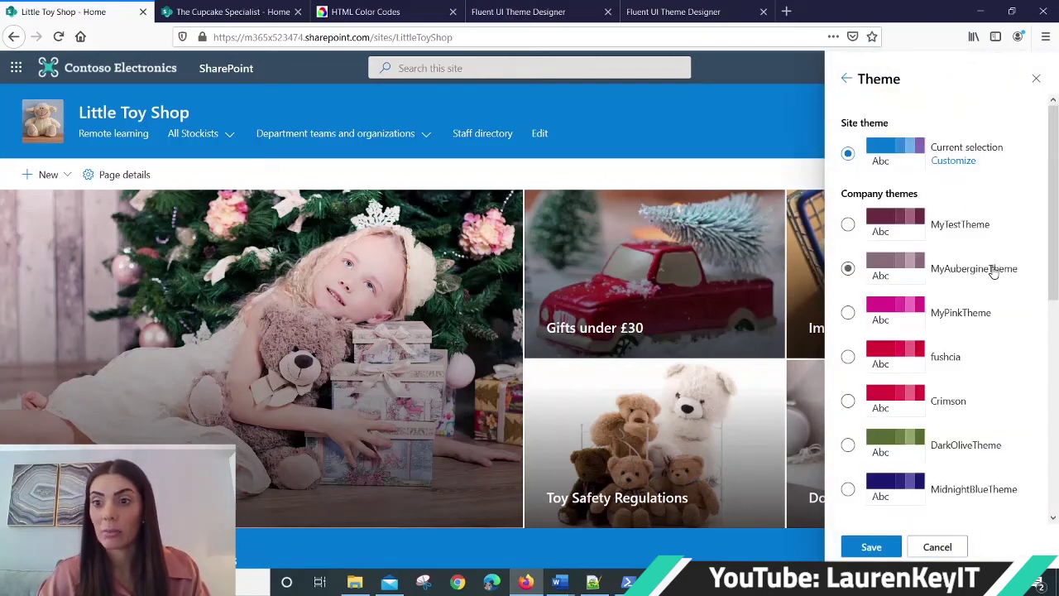
left_click(871, 547)
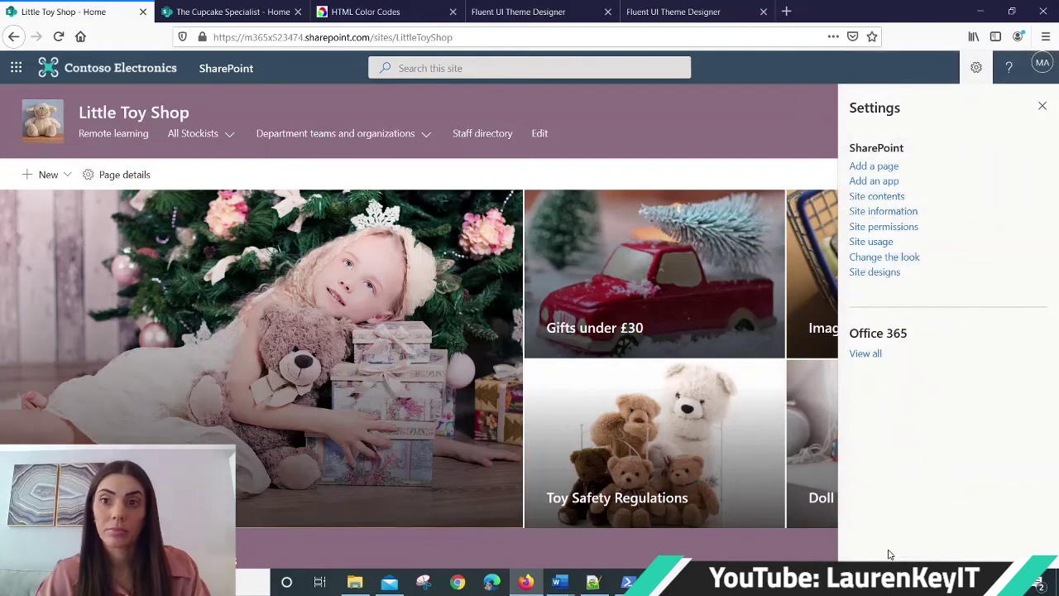
left_click(1042, 106)
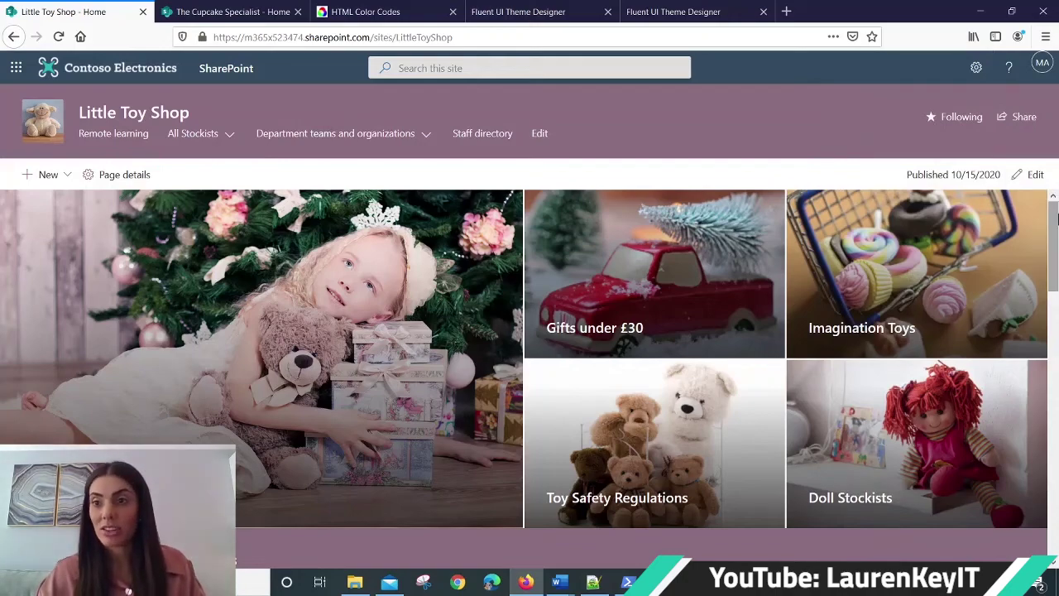
left_click_drag(1057, 217, 1057, 303)
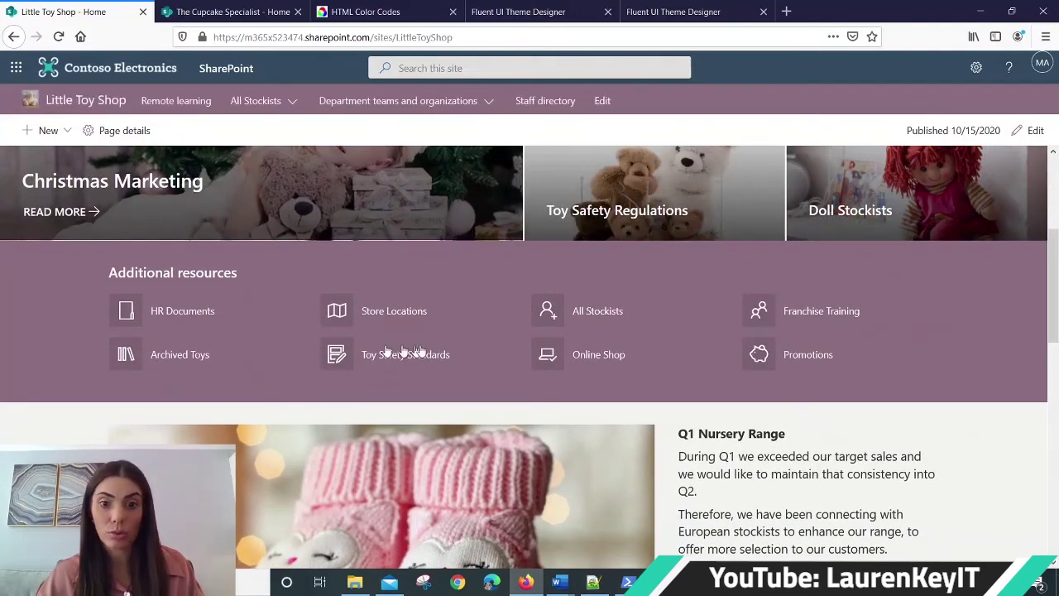
scroll(1041, 248, "down", 5)
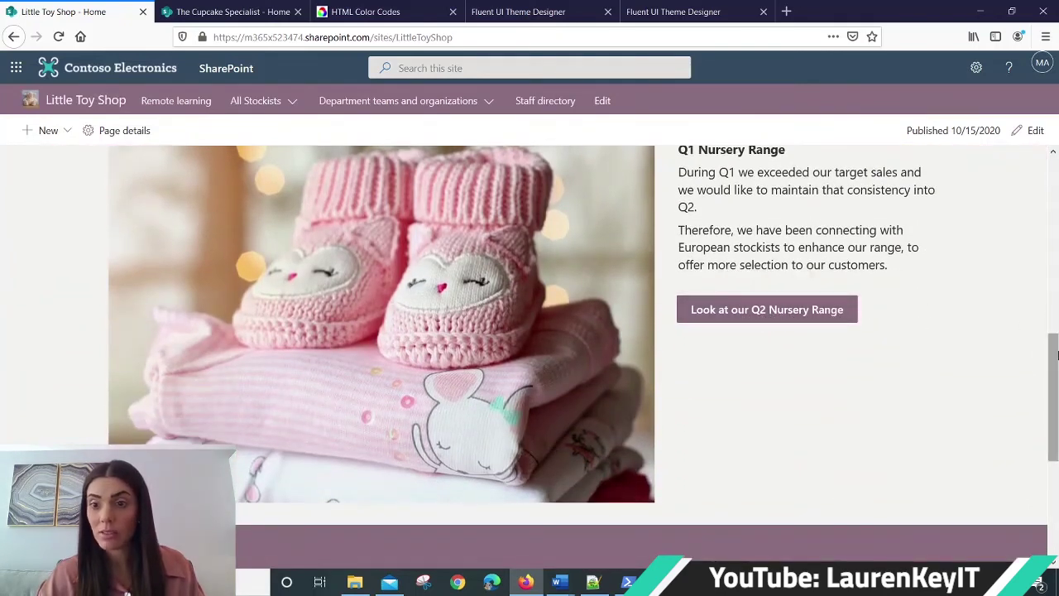
left_click_drag(1055, 354, 1029, 172)
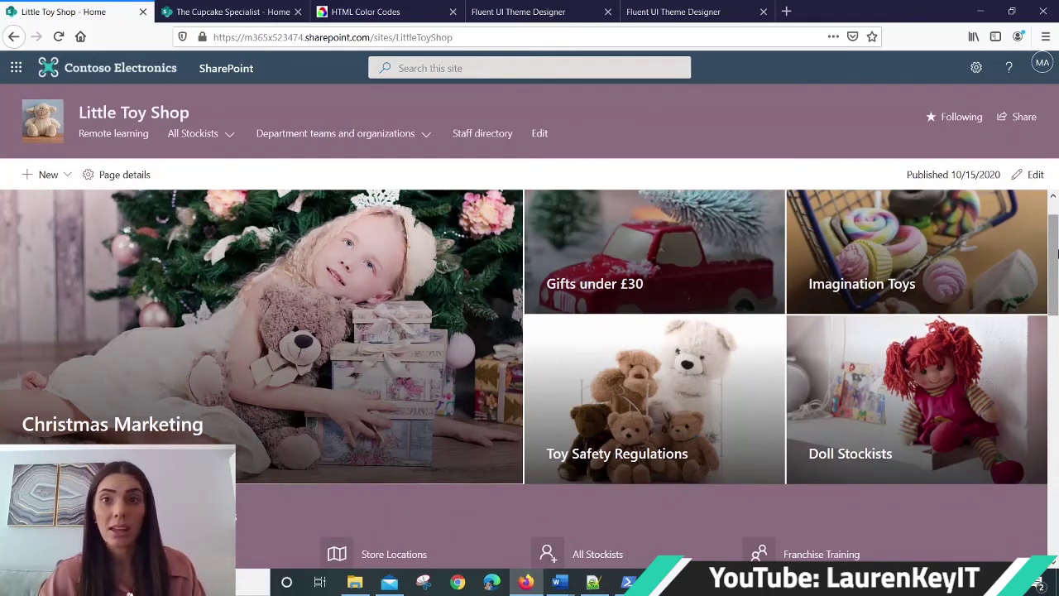
- Switch to The Cupcake Specialist tab and scroll its home page
left_click(231, 20)
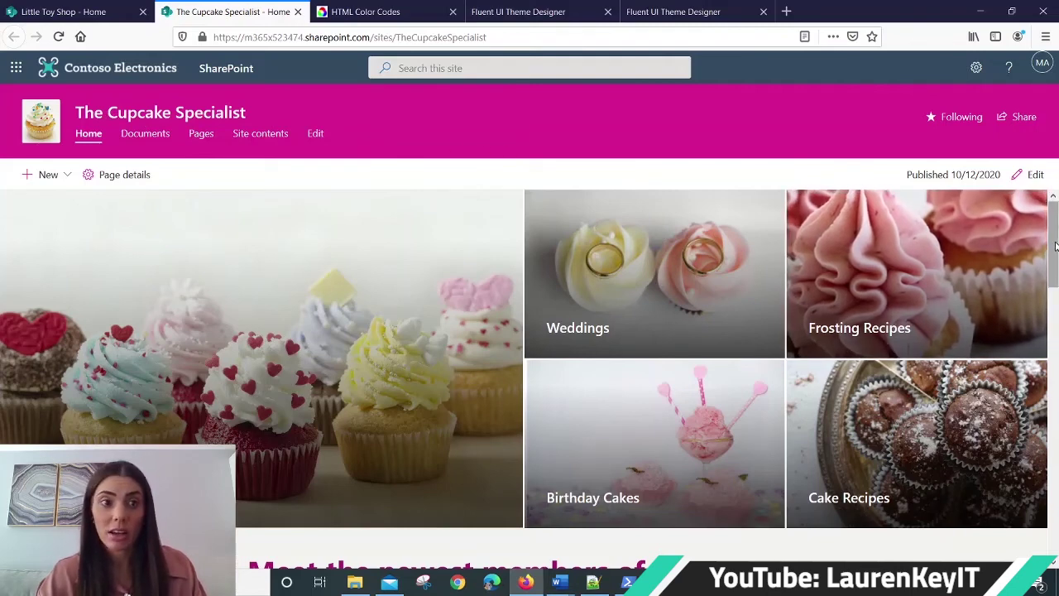
left_click_drag(1055, 246, 1055, 216)
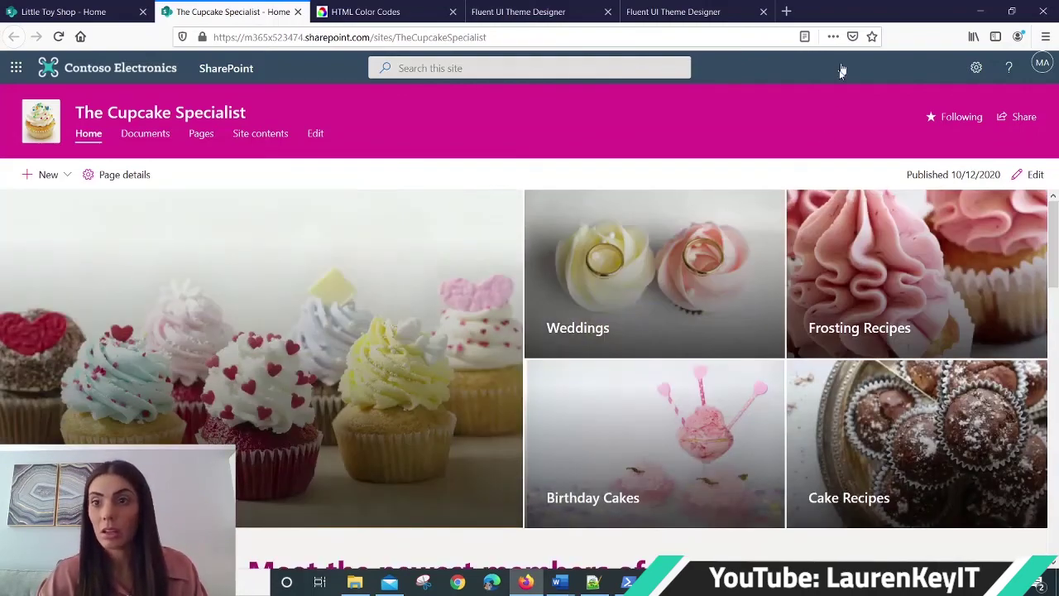
- Open the site theme list and preview MyTestTheme, MyPinkTheme and MyAubergineTheme
left_click(975, 71)
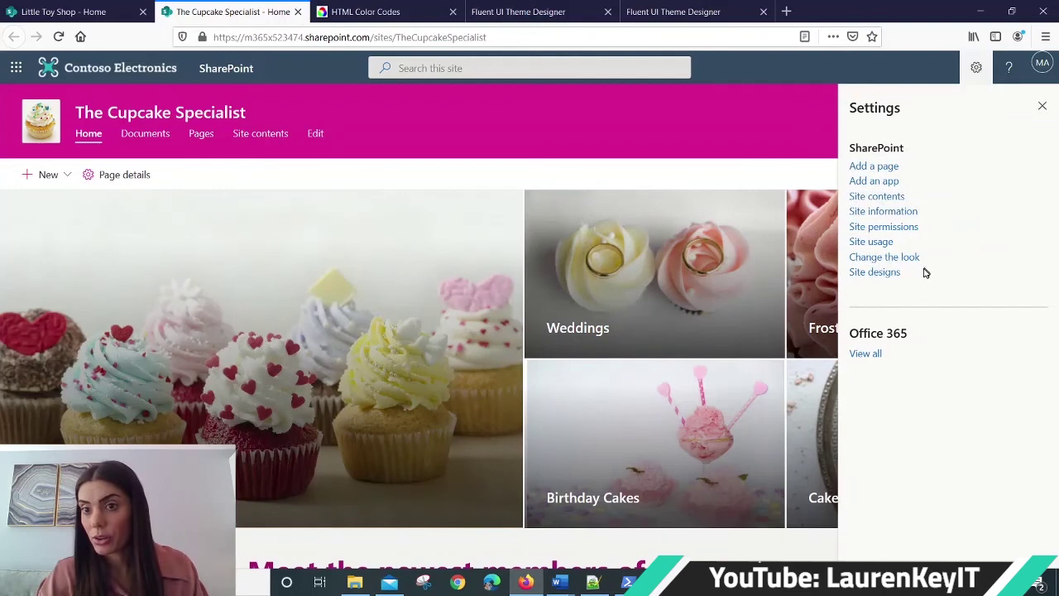
left_click(910, 255)
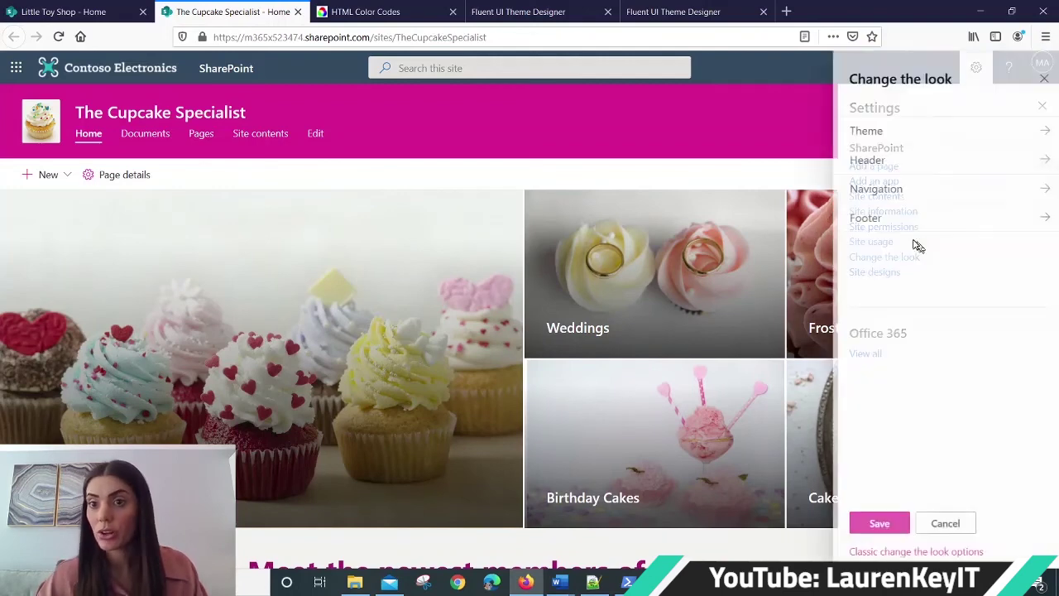
left_click(933, 138)
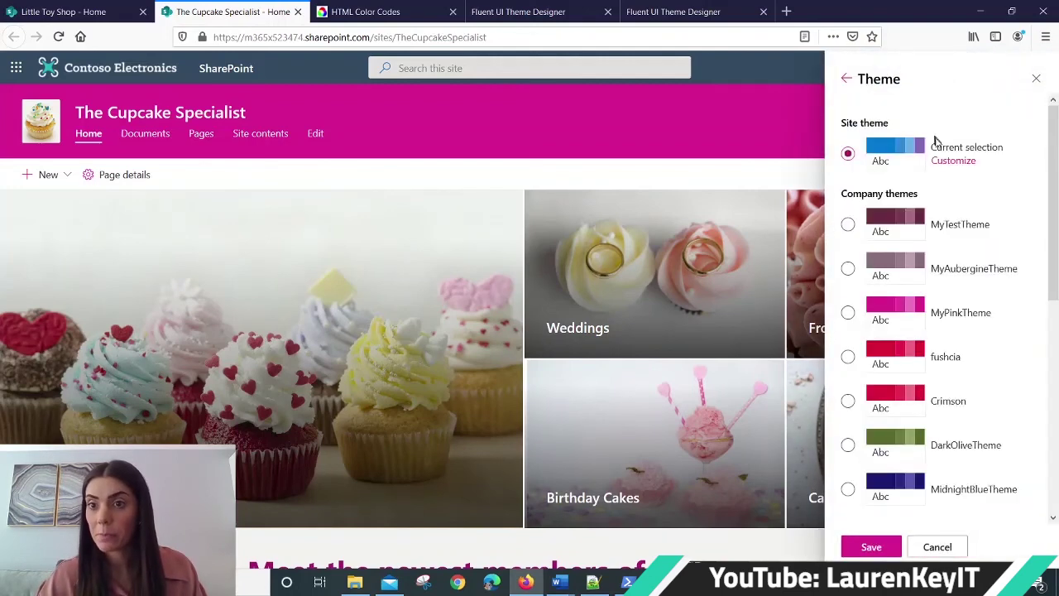
left_click(965, 227)
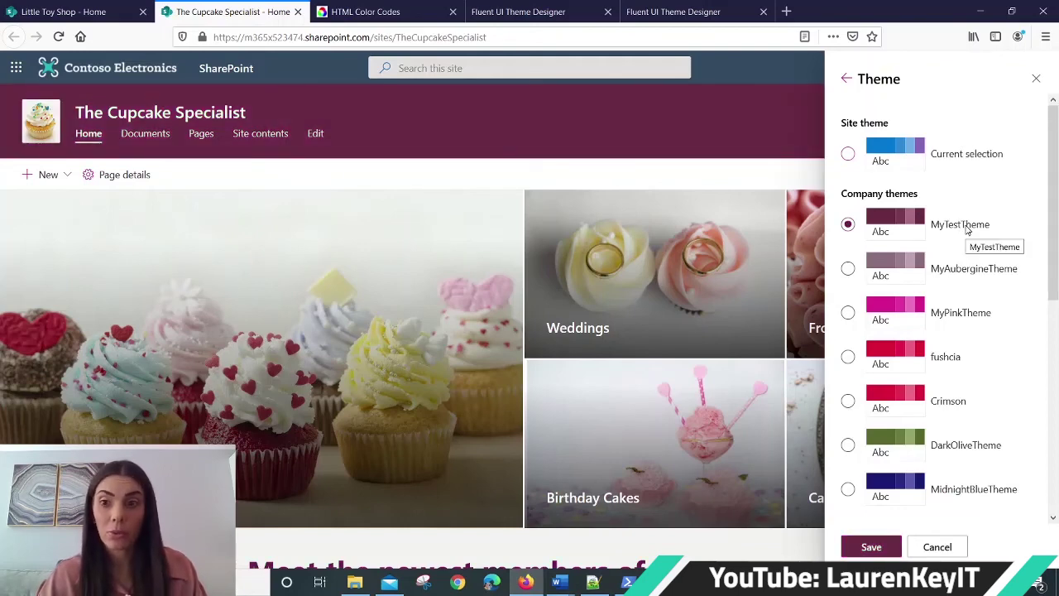
left_click(961, 316)
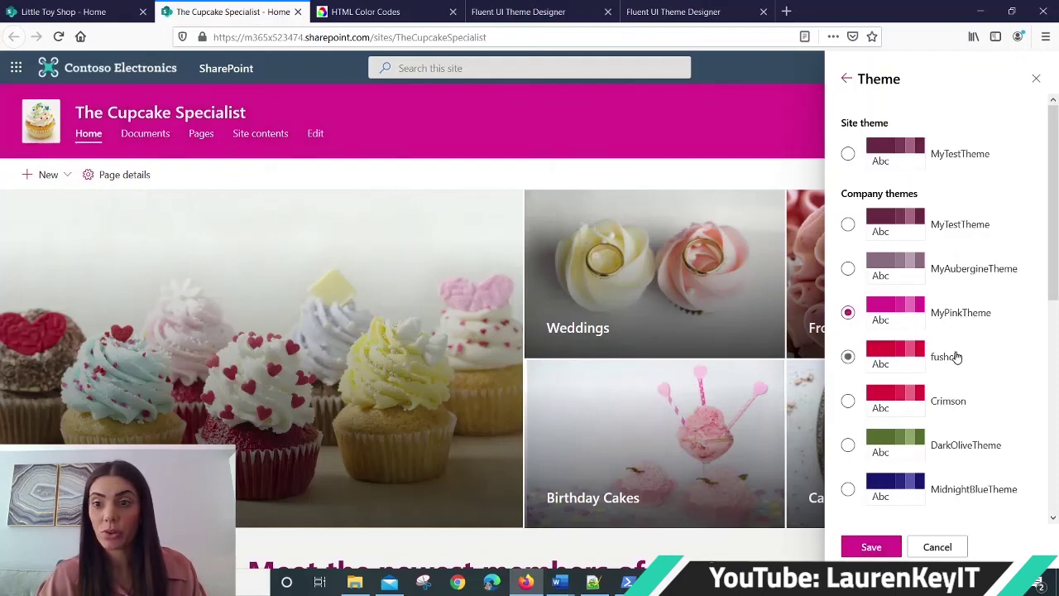
left_click(971, 267)
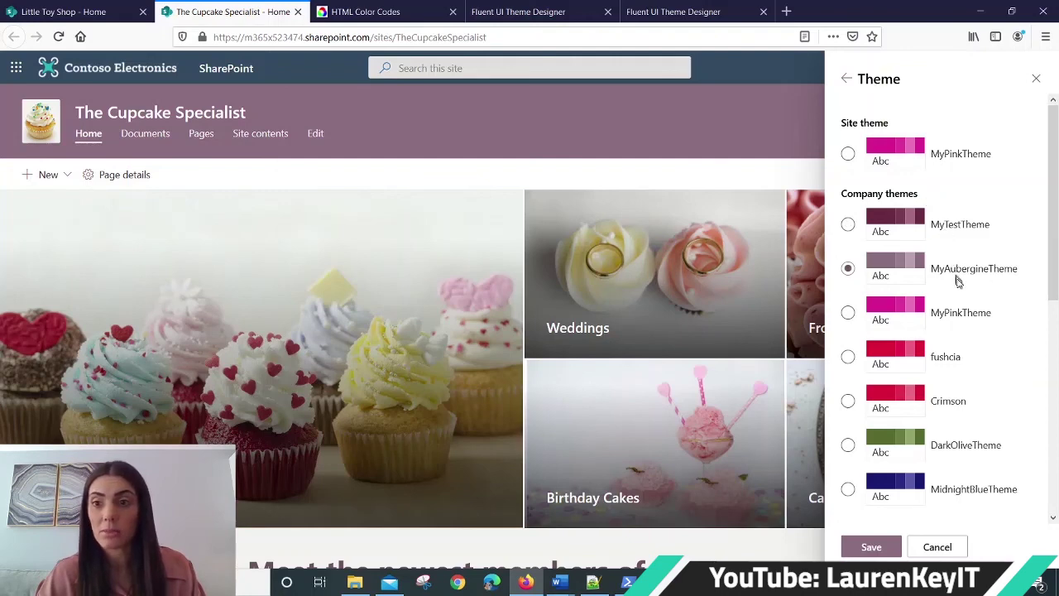
- Preview fuschia, DarkOliveTheme and MidnightBlueTheme, then select and save MyPinkTheme
left_click(957, 362)
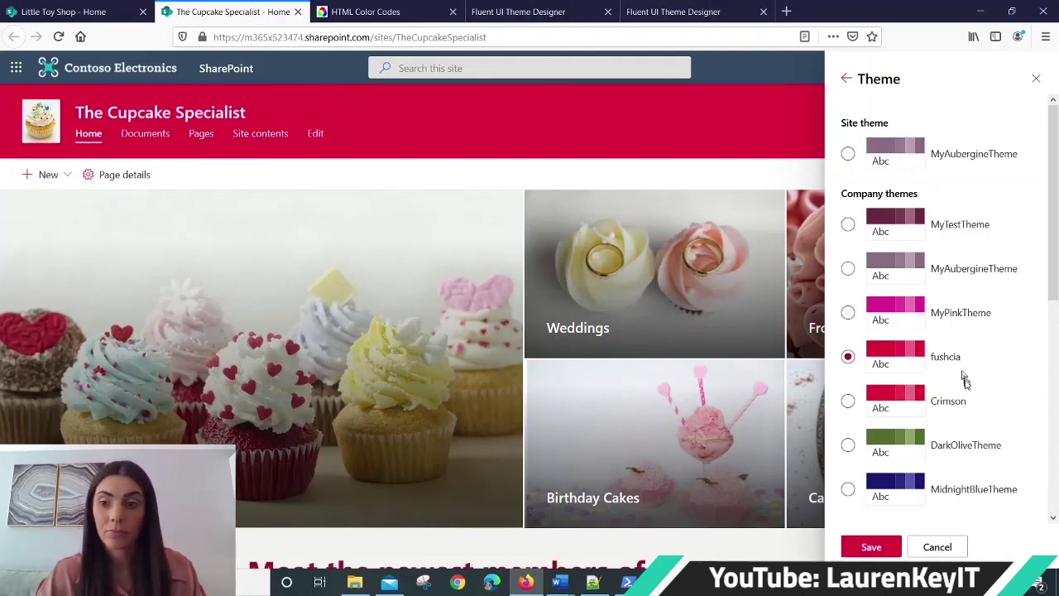
left_click(967, 444)
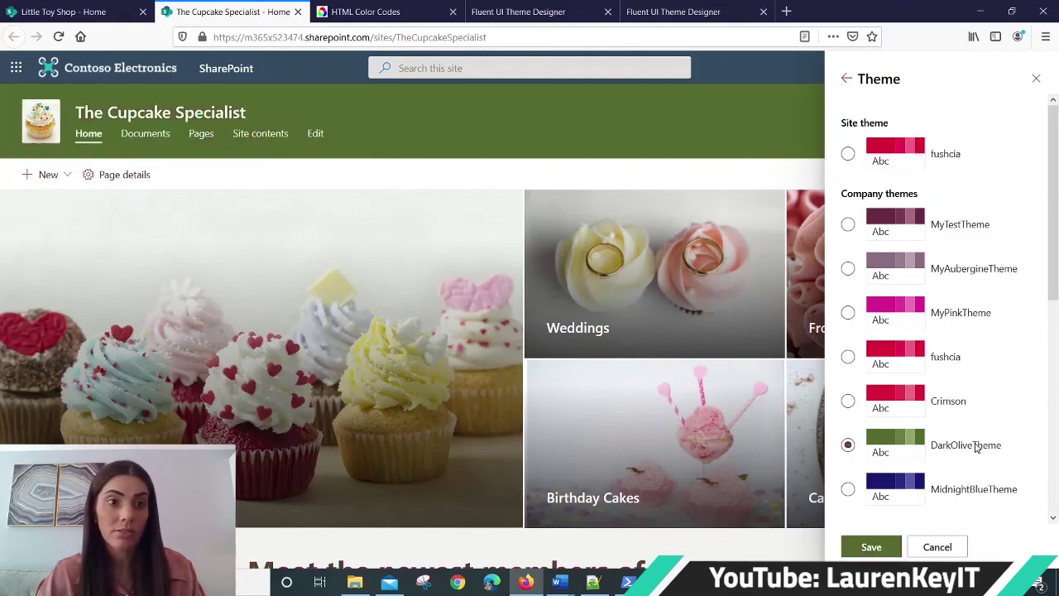
left_click(982, 490)
left_click(983, 493)
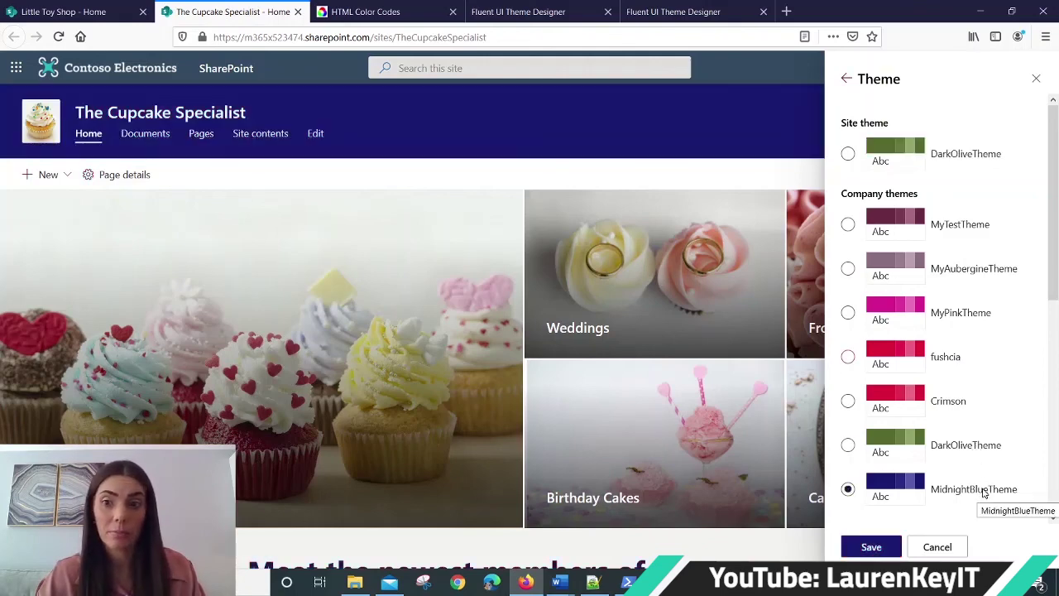
left_click(849, 314)
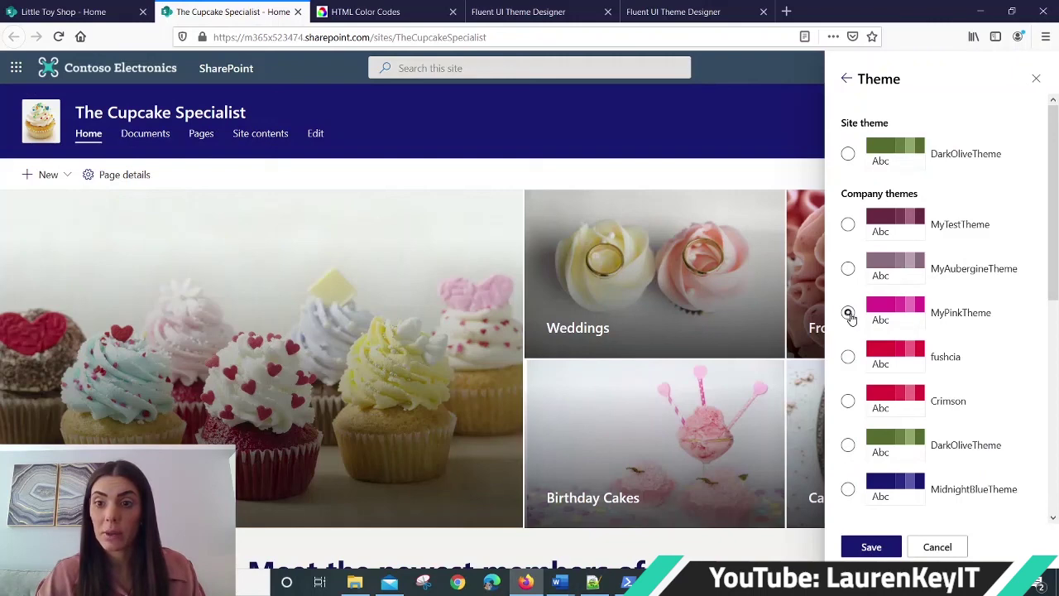
left_click(873, 548)
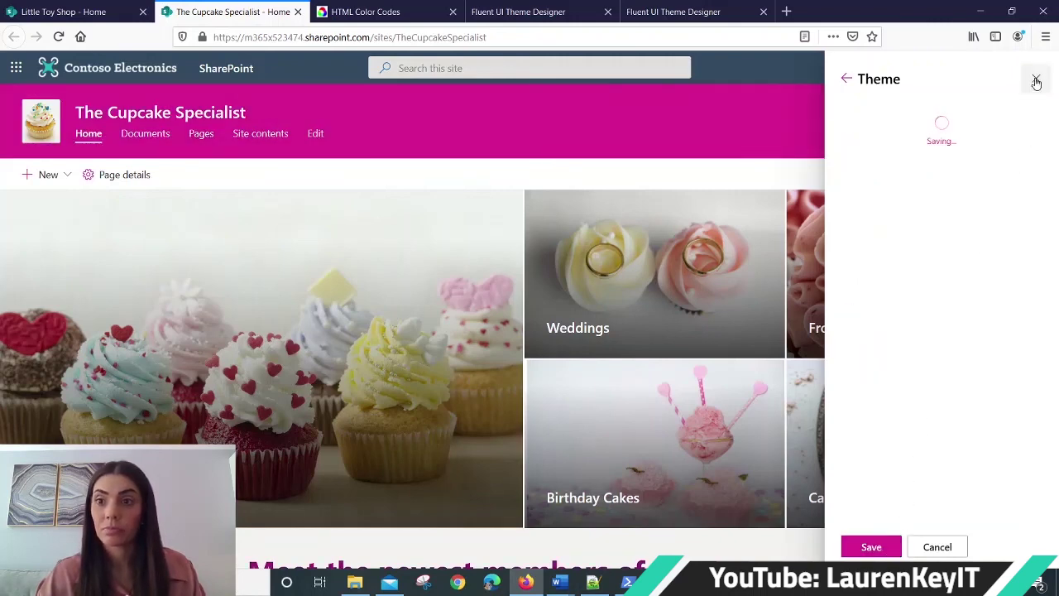
left_click(1040, 106)
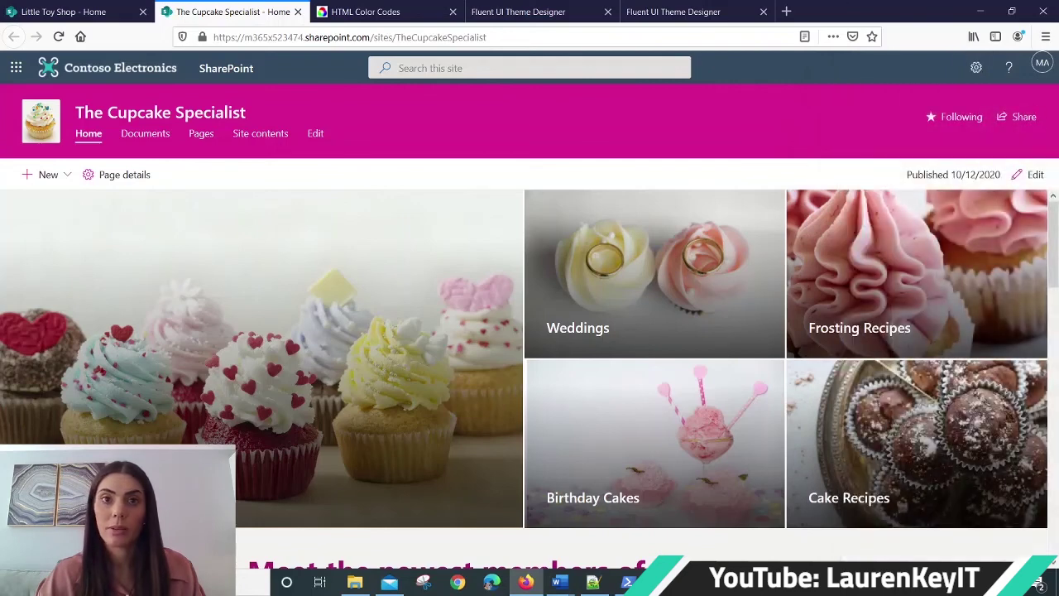